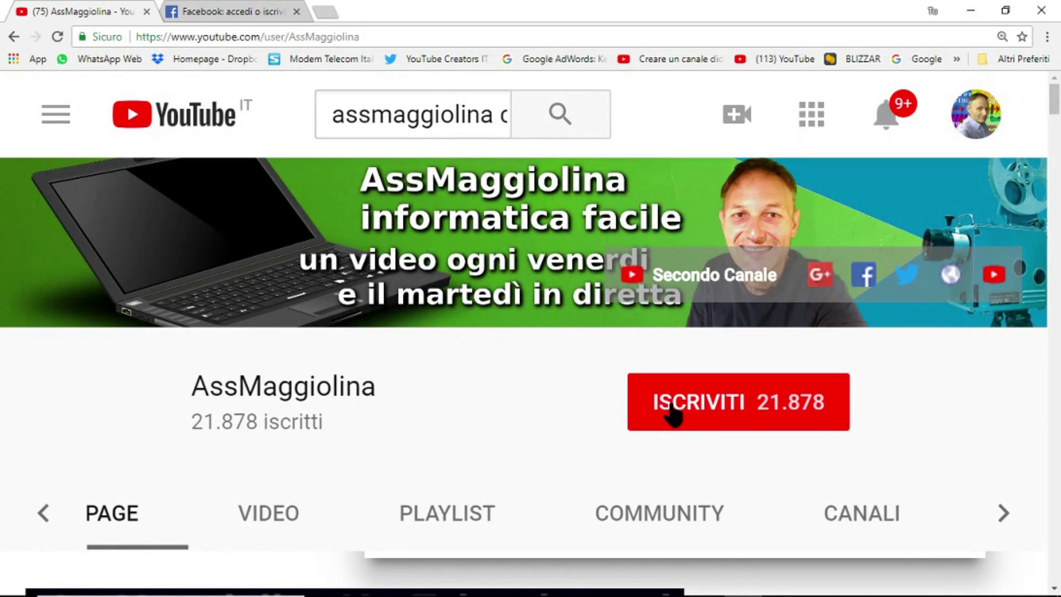
# Step: Subscribe to the AssMaggiolina YouTube channel and turn on its notifications
pyautogui.click(672, 412)
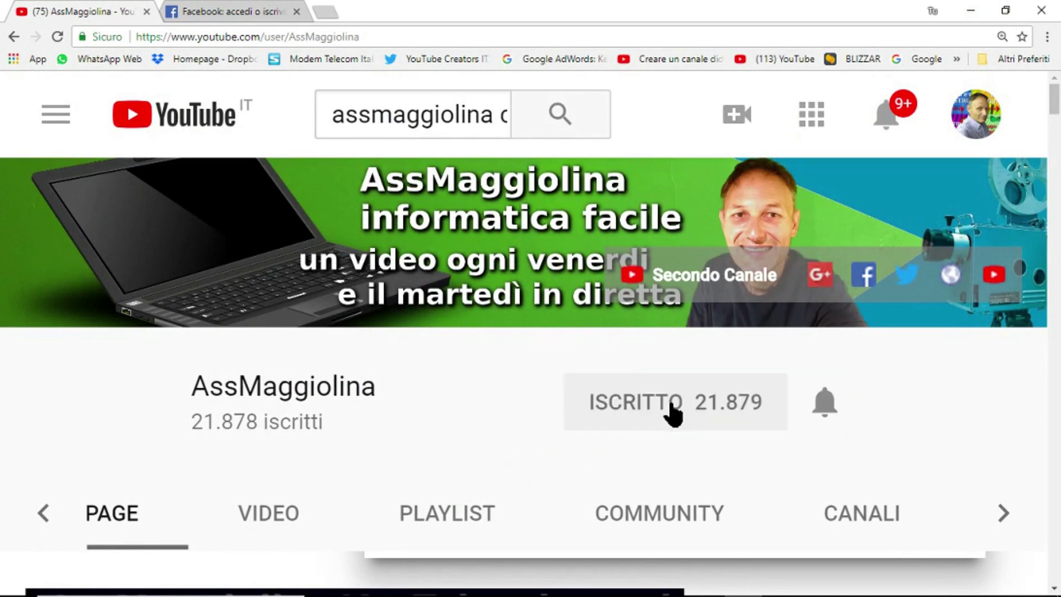
pyautogui.click(824, 407)
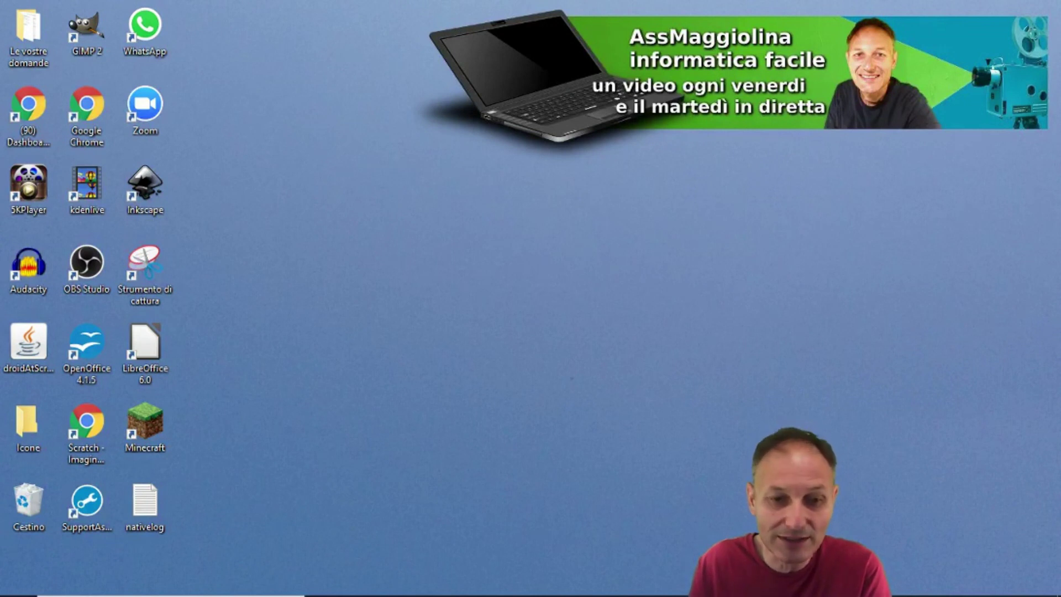
# Step: Search Windows for "appli", open the App e funzionalità settings, review the installed apps list and close the settings
pyautogui.moveTo(272, 594)
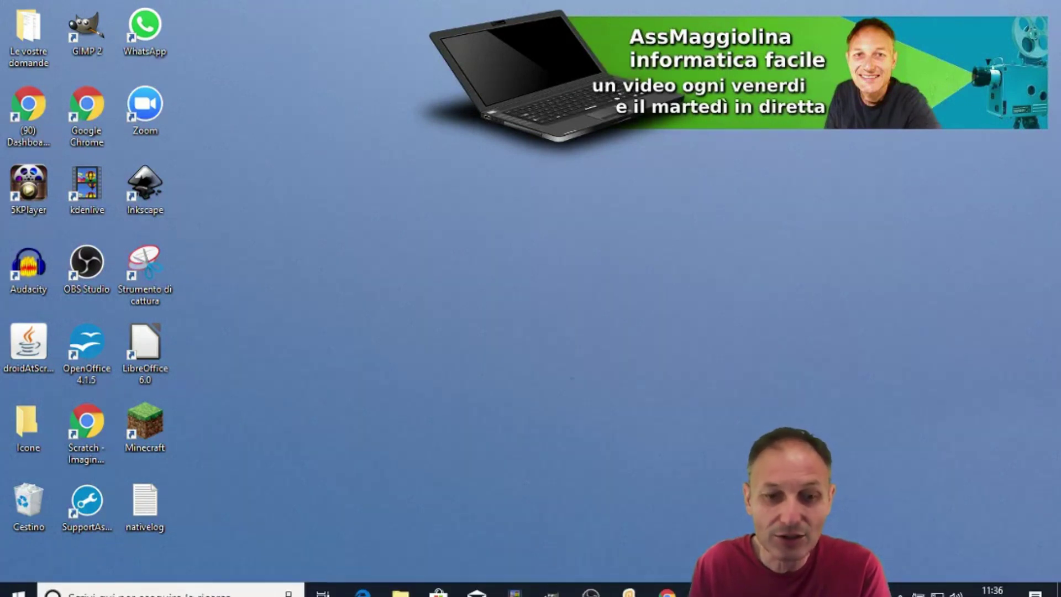
pyautogui.click(233, 581)
pyautogui.write('appl')
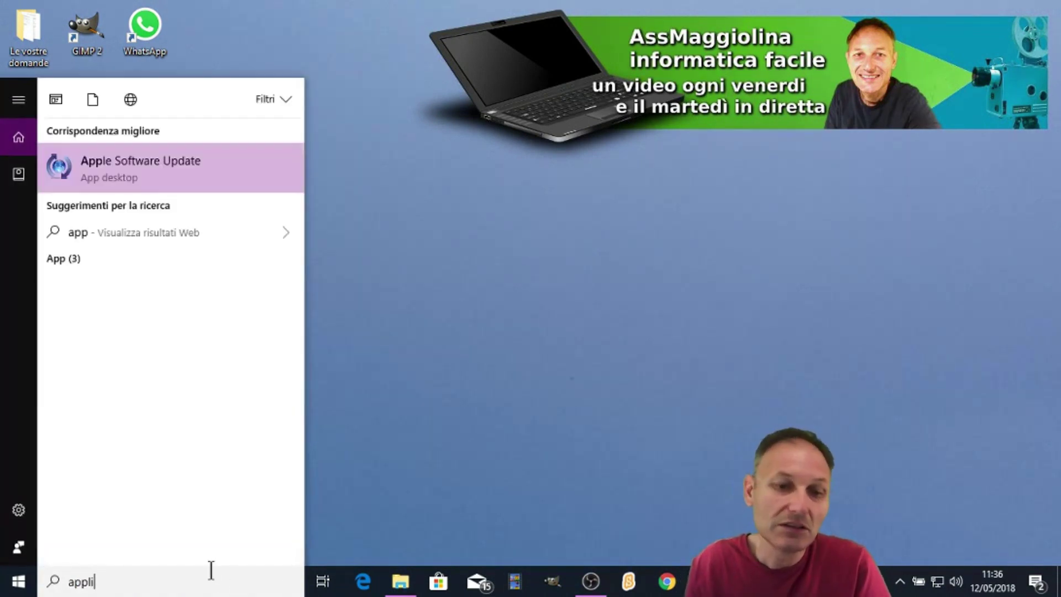
pyautogui.write('i')
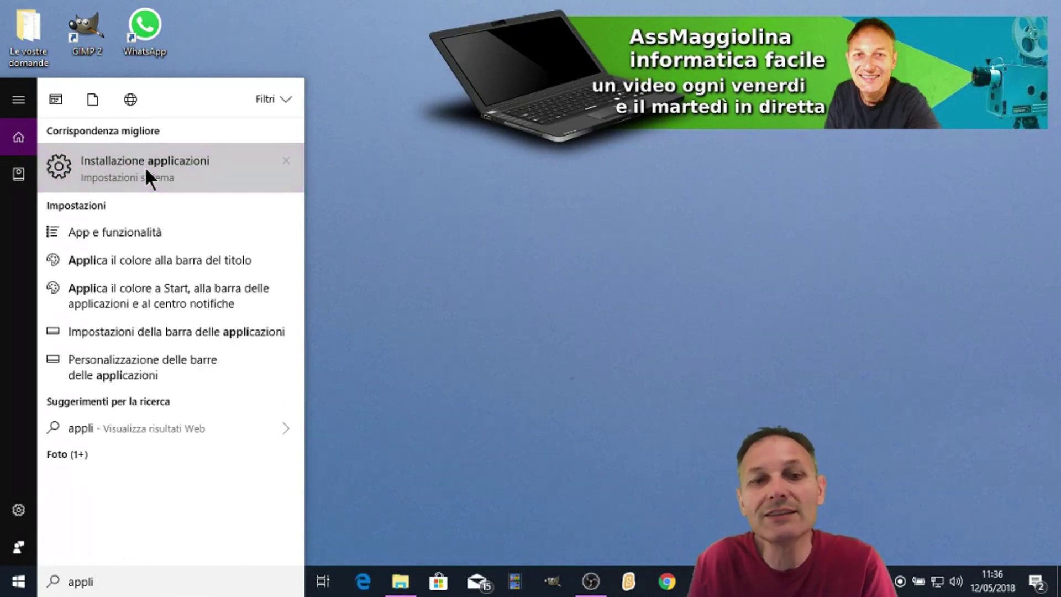
pyautogui.click(95, 206)
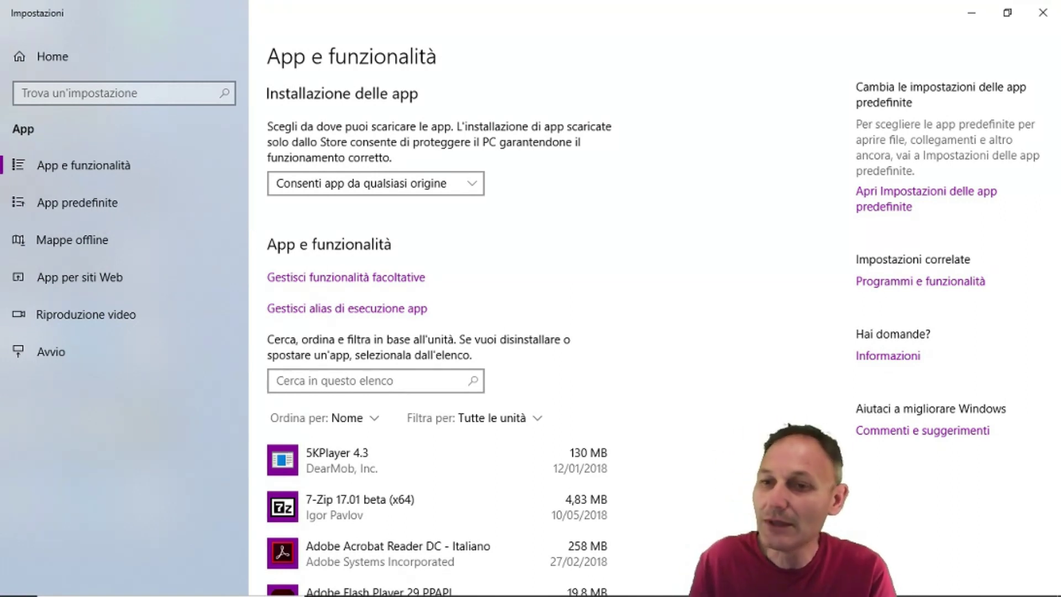
pyautogui.scroll(-5, 782, 409)
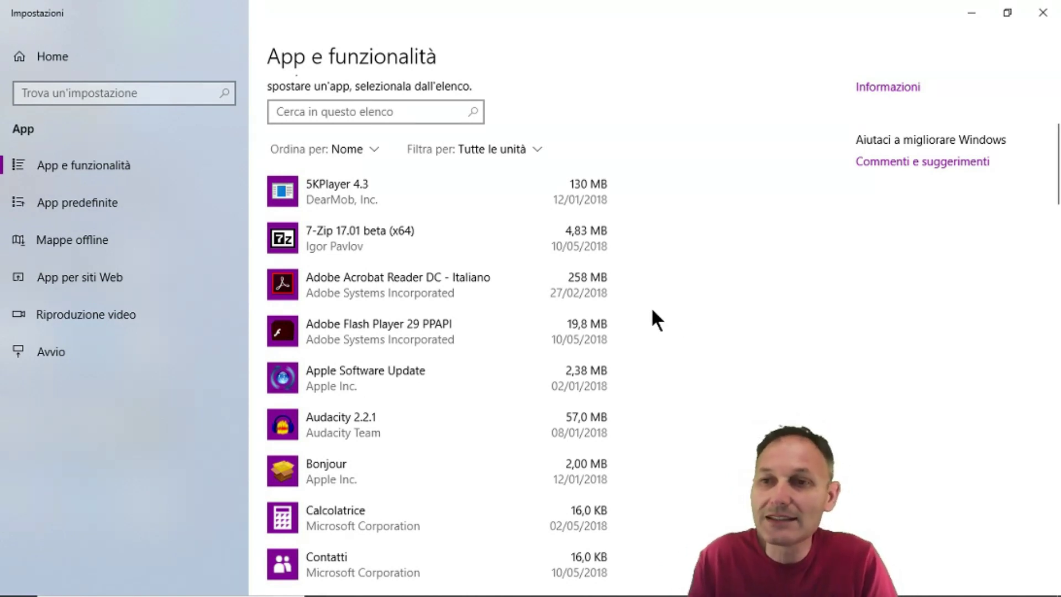
pyautogui.click(1043, 12)
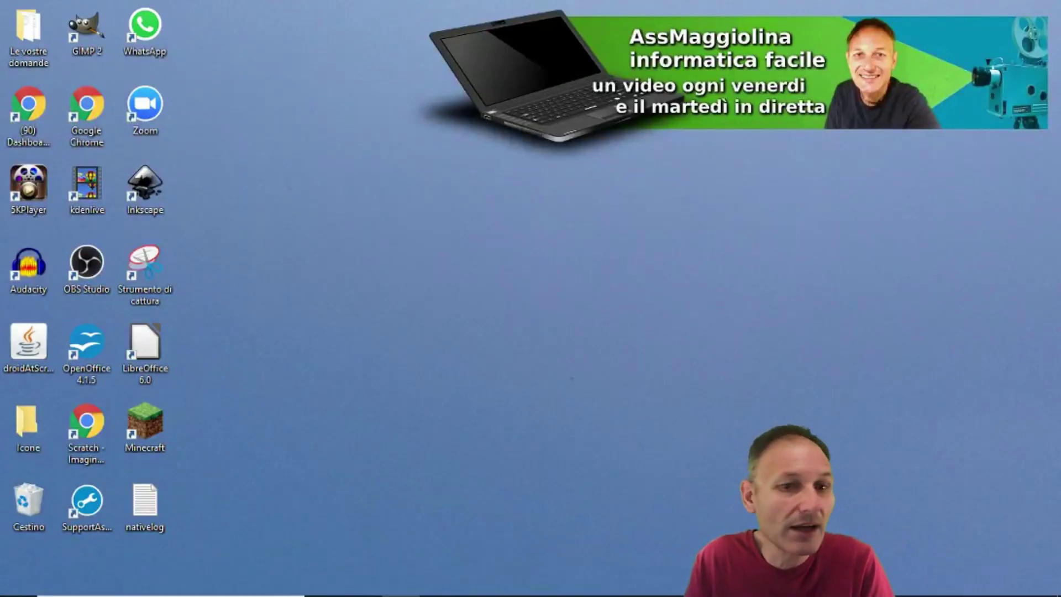
# Step: Switch to Google Chrome, search for "revo uninstaller" and open the free download page on revouninstaller.com
pyautogui.moveTo(376, 595)
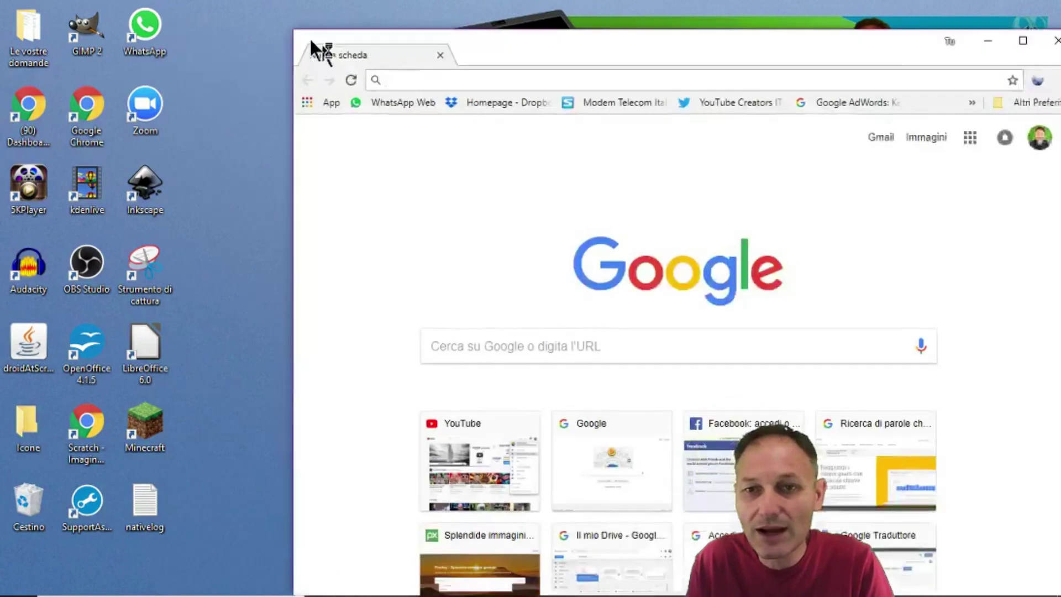
pyautogui.doubleClick(320, 47)
pyautogui.click(334, 290)
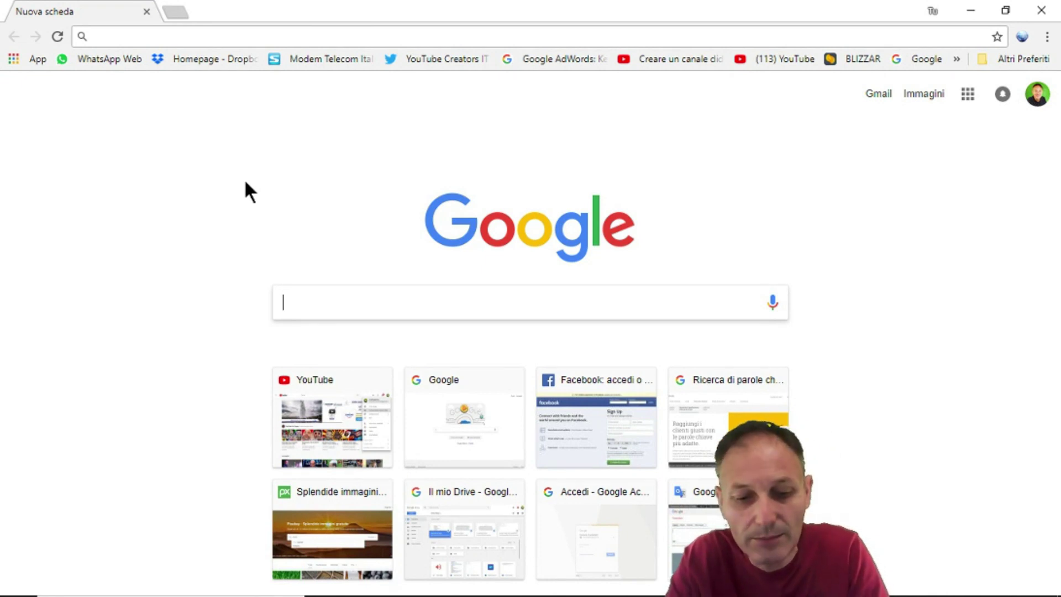
pyautogui.write('revo')
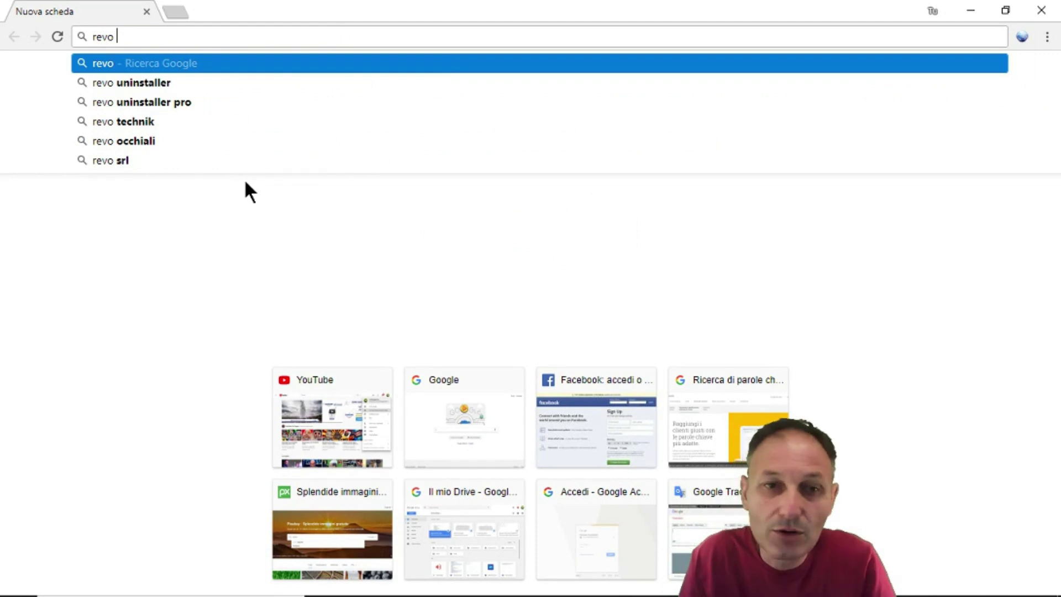
pyautogui.click(124, 84)
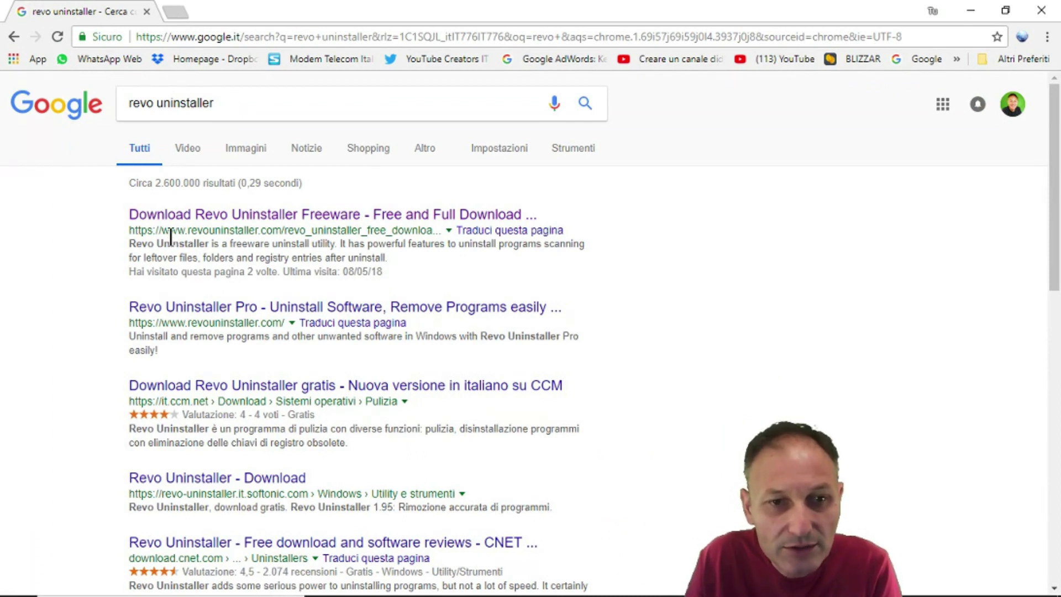
pyautogui.click(231, 217)
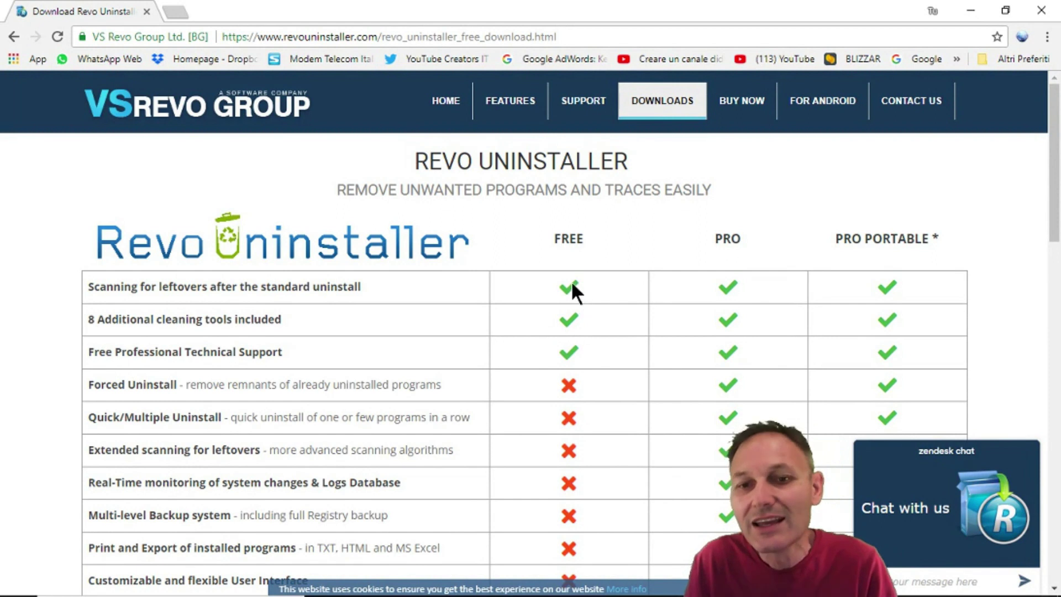
# Step: Review the edition comparison table, download the free portable version of Revo Uninstaller and close the browser
pyautogui.scroll(-4, 575, 401)
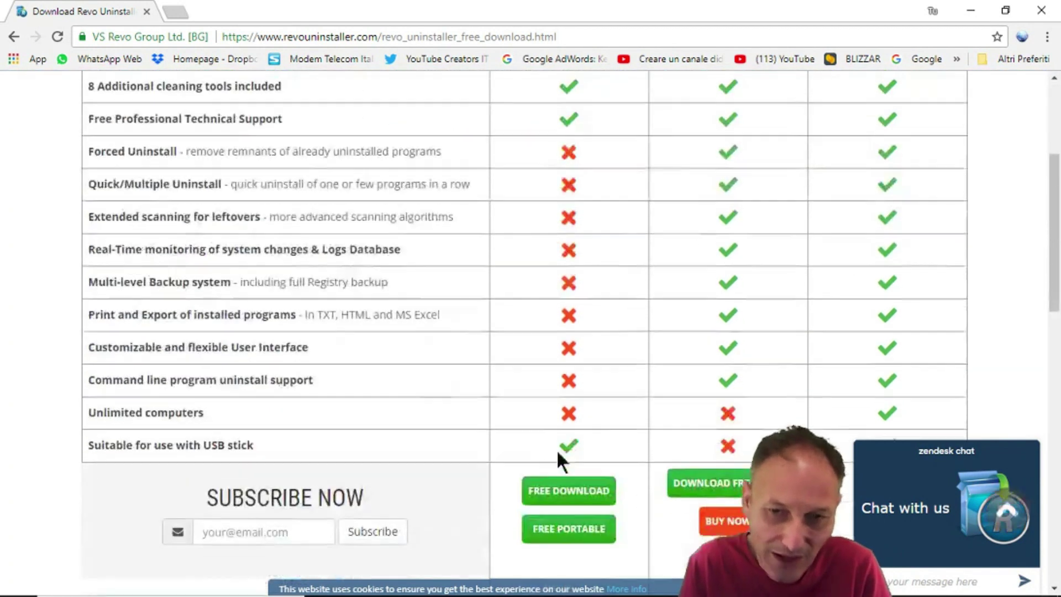
pyautogui.scroll(3, 608, 387)
pyautogui.scroll(1, 632, 355)
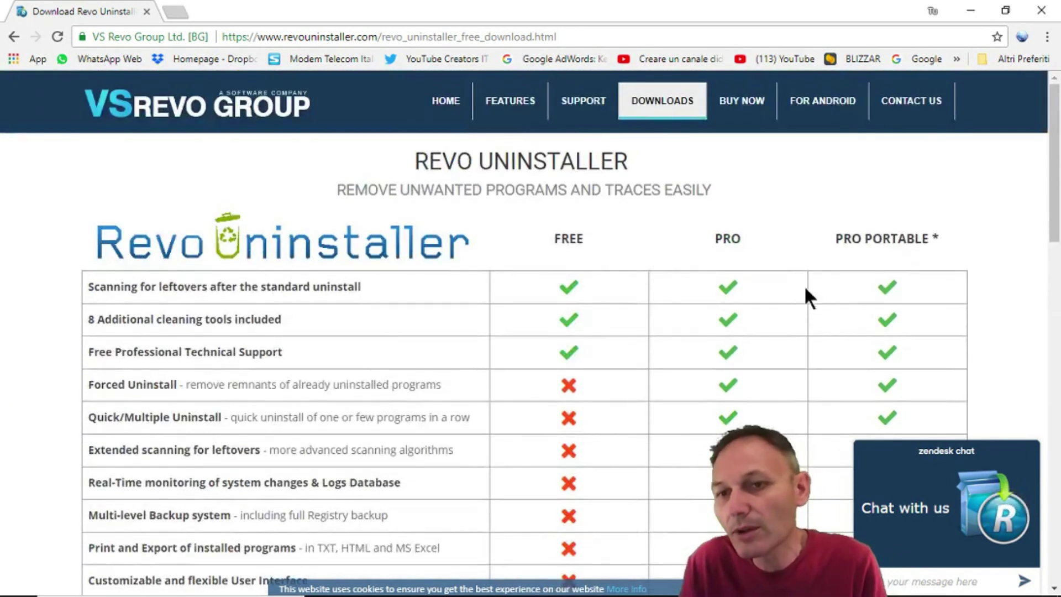
pyautogui.scroll(-6, 837, 267)
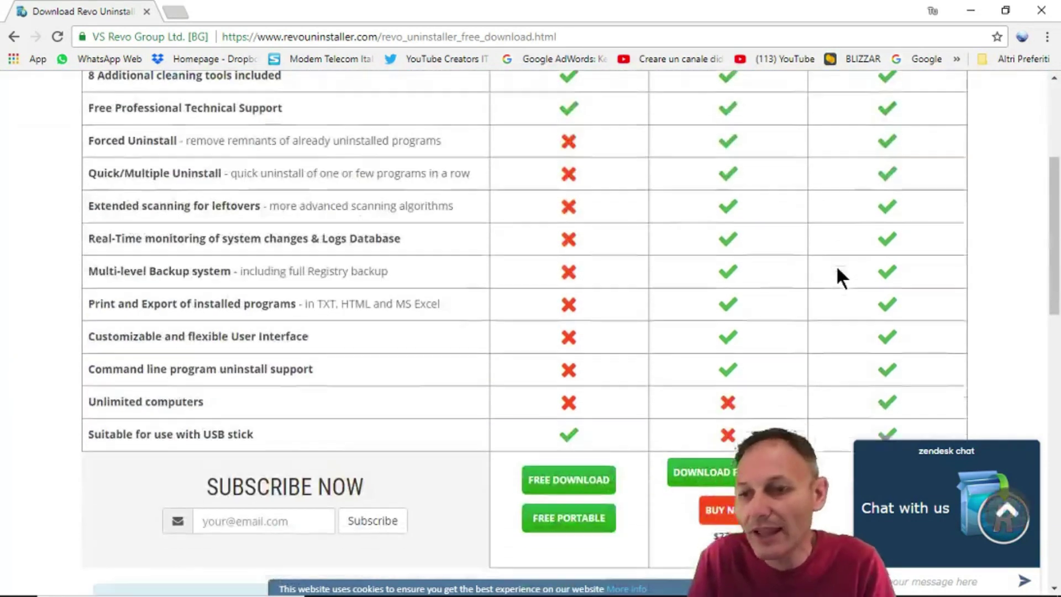
pyautogui.scroll(4, 765, 318)
pyautogui.scroll(2, 764, 309)
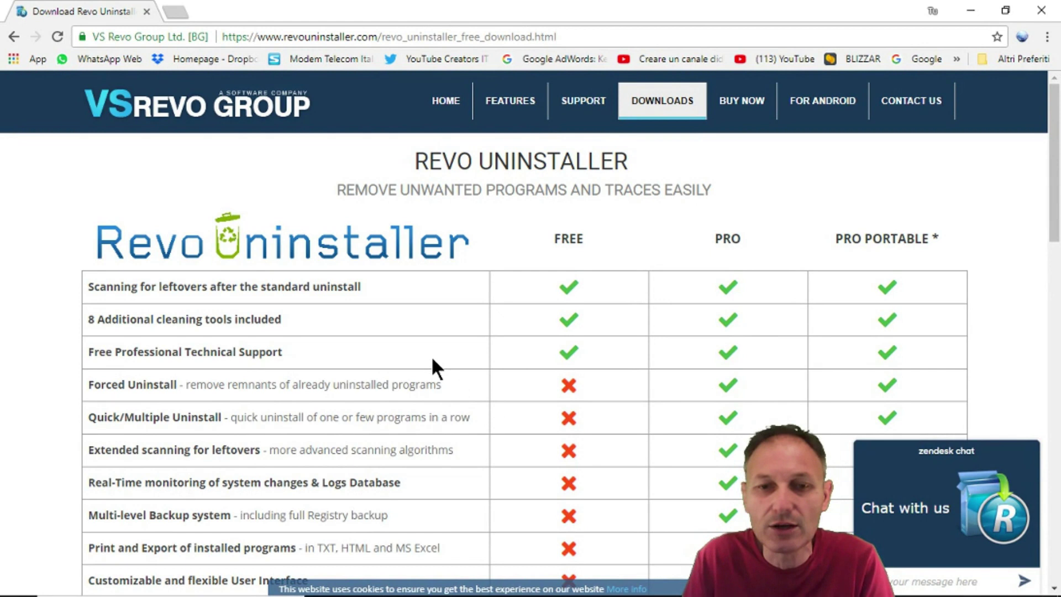
pyautogui.scroll(-5, 434, 367)
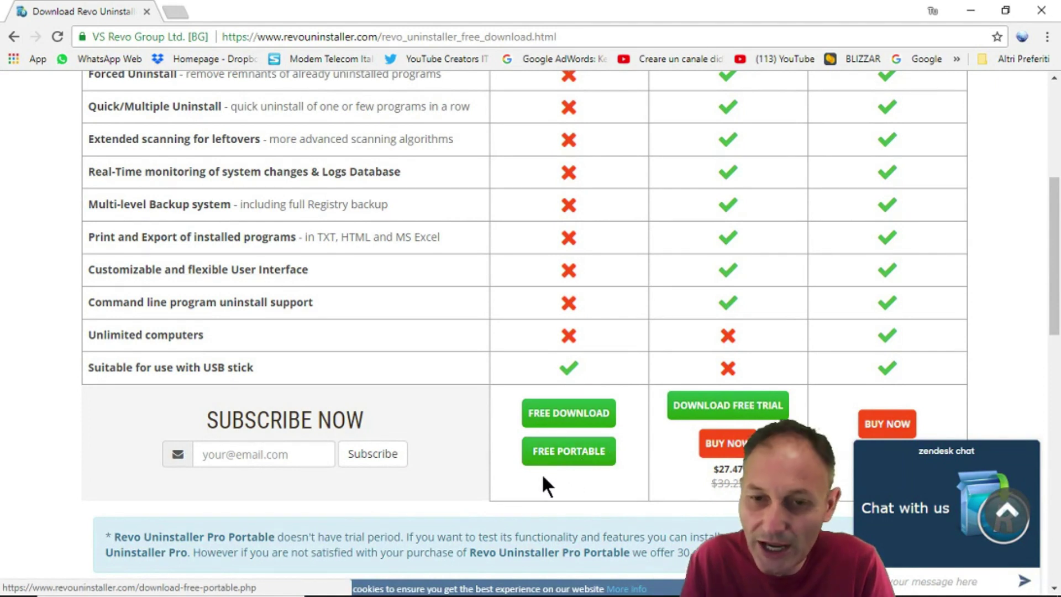
pyautogui.click(551, 460)
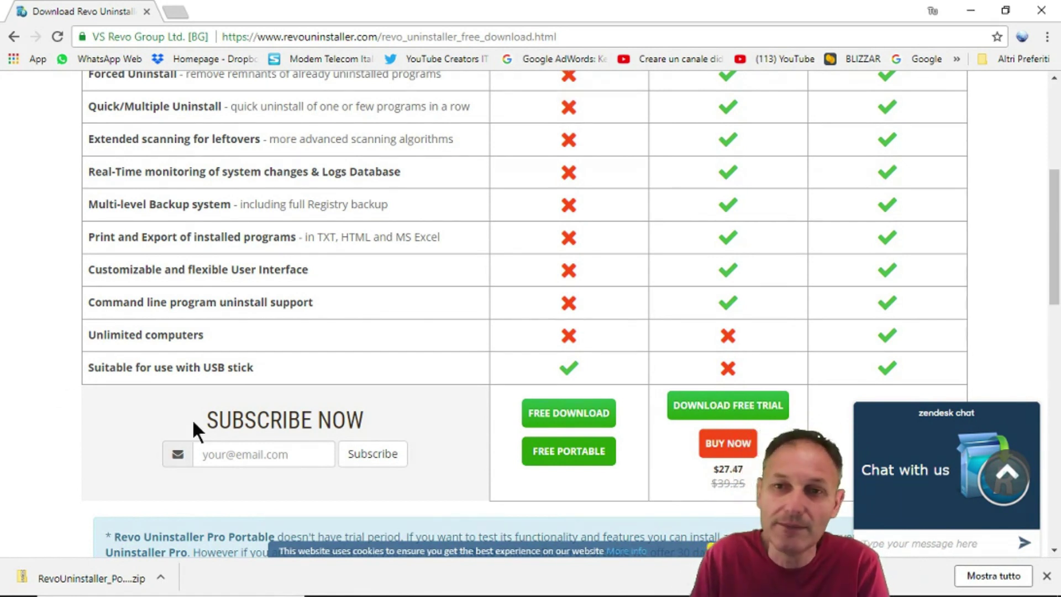
pyautogui.click(1042, 10)
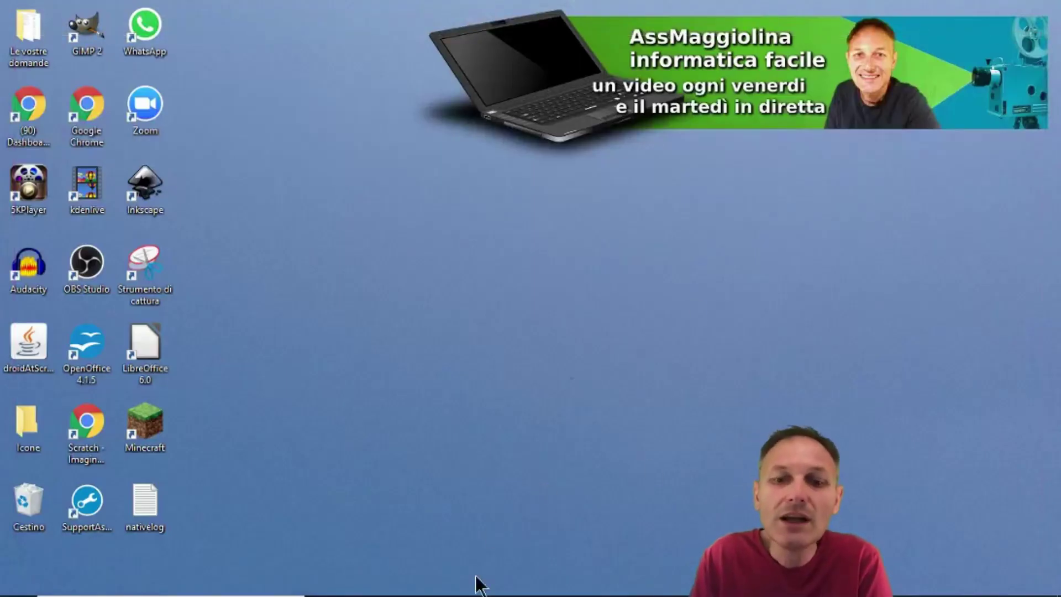
# Step: Switch to File Explorer and extract the RevoUninstaller_Portable archive into the Download folder with 7-Zip
pyautogui.click(407, 591)
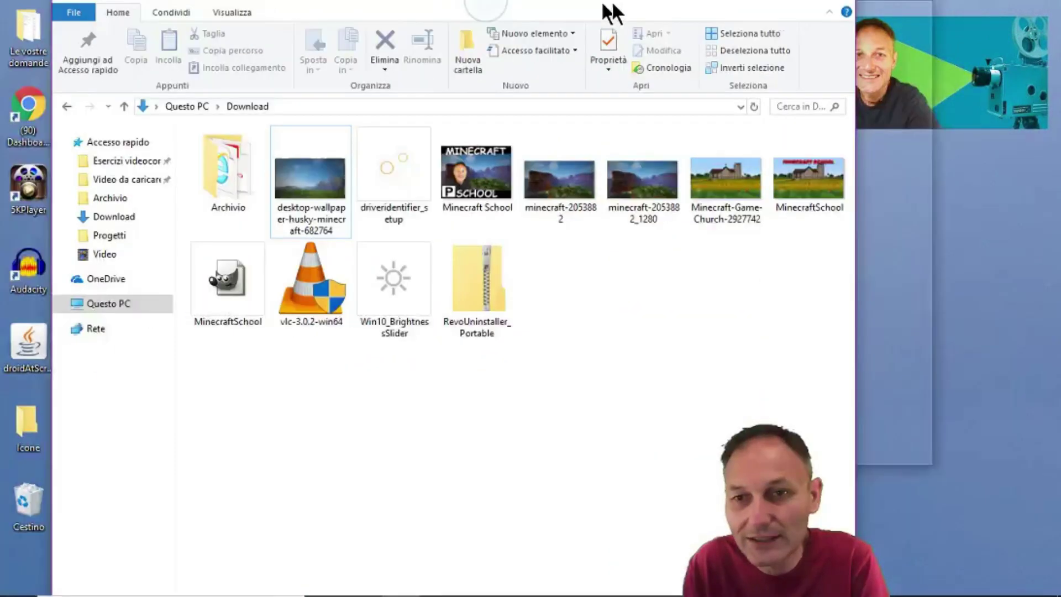
pyautogui.doubleClick(628, 11)
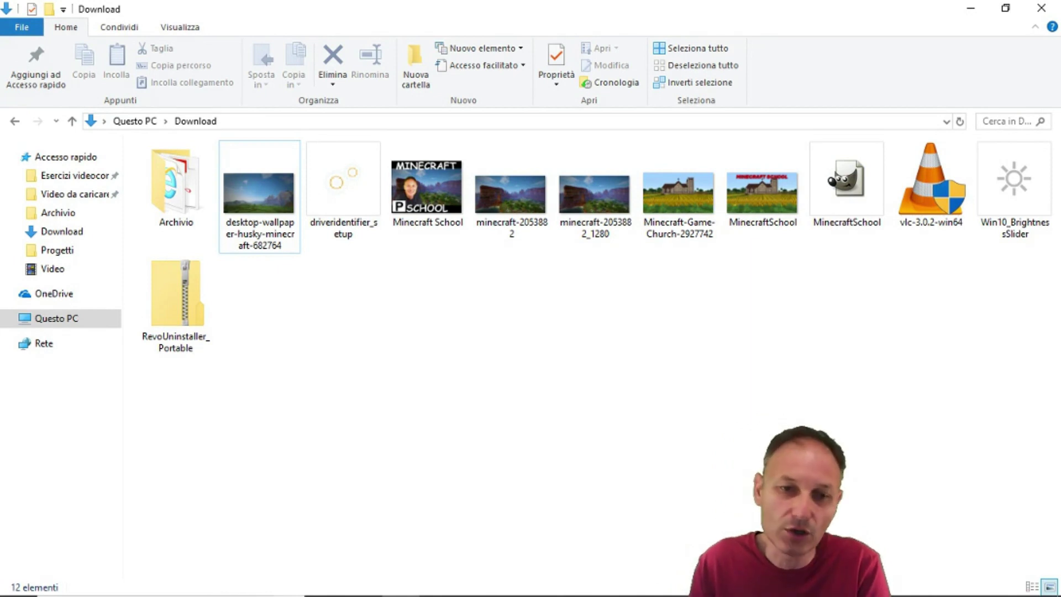
pyautogui.rightClick(161, 290)
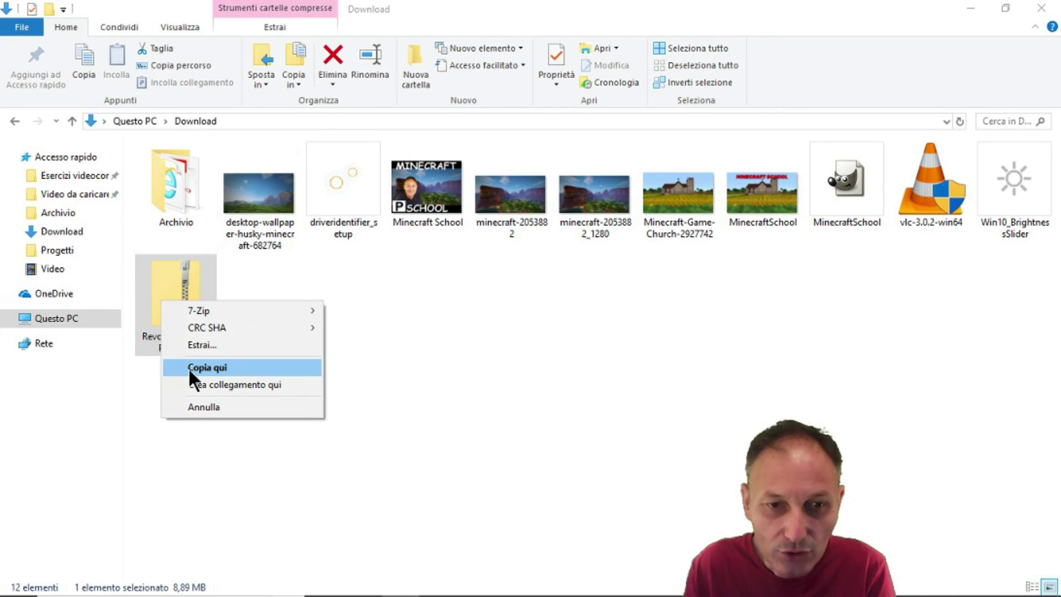
pyautogui.moveTo(225, 308)
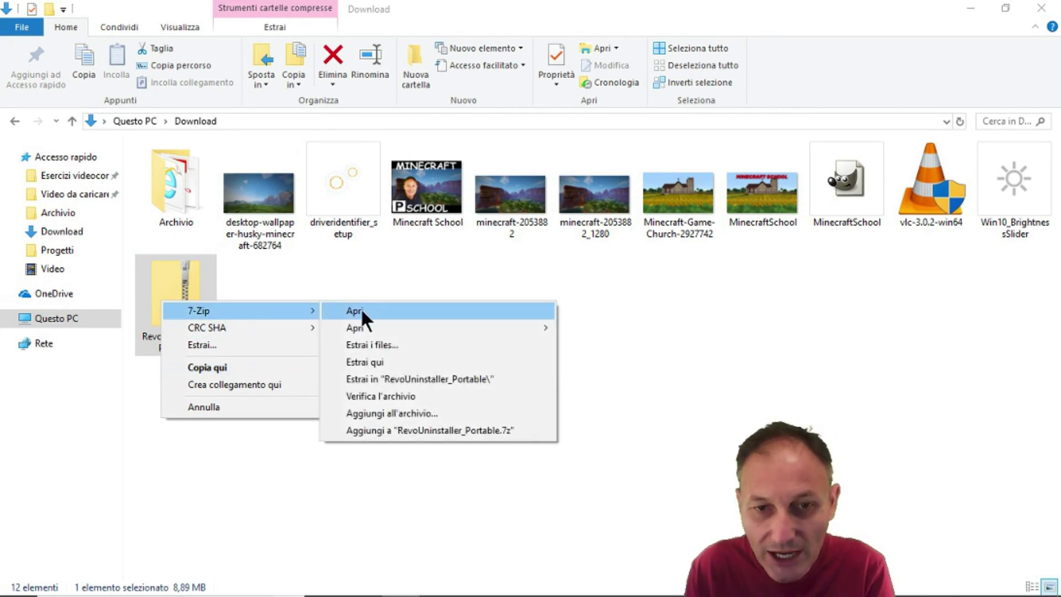
pyautogui.click(371, 364)
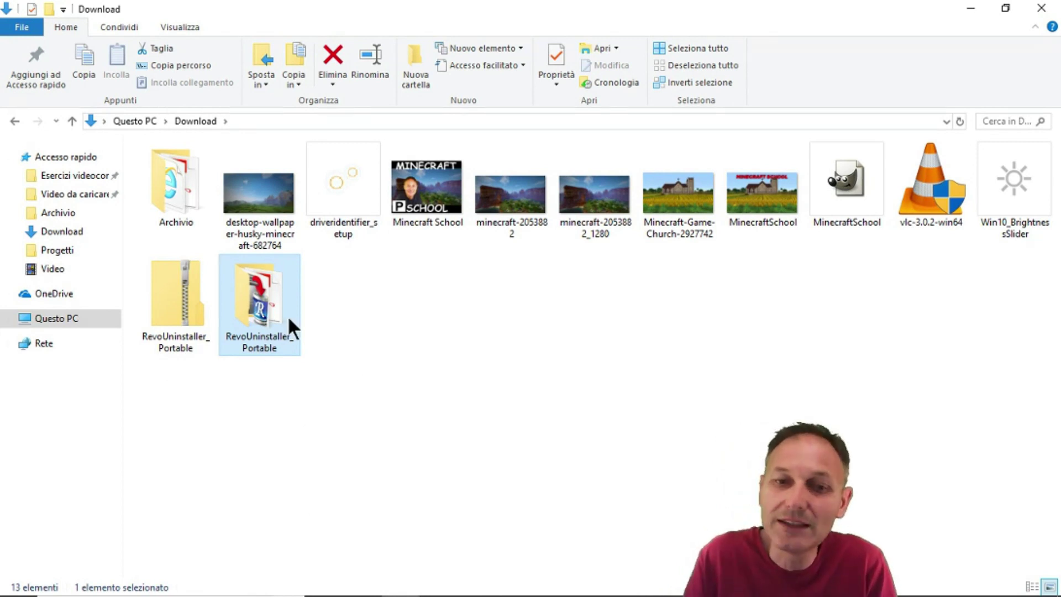
# Step: Run RevoUPort from the extracted RevoUninstaller_Portable folder and accept the license agreement
pyautogui.moveTo(270, 303)
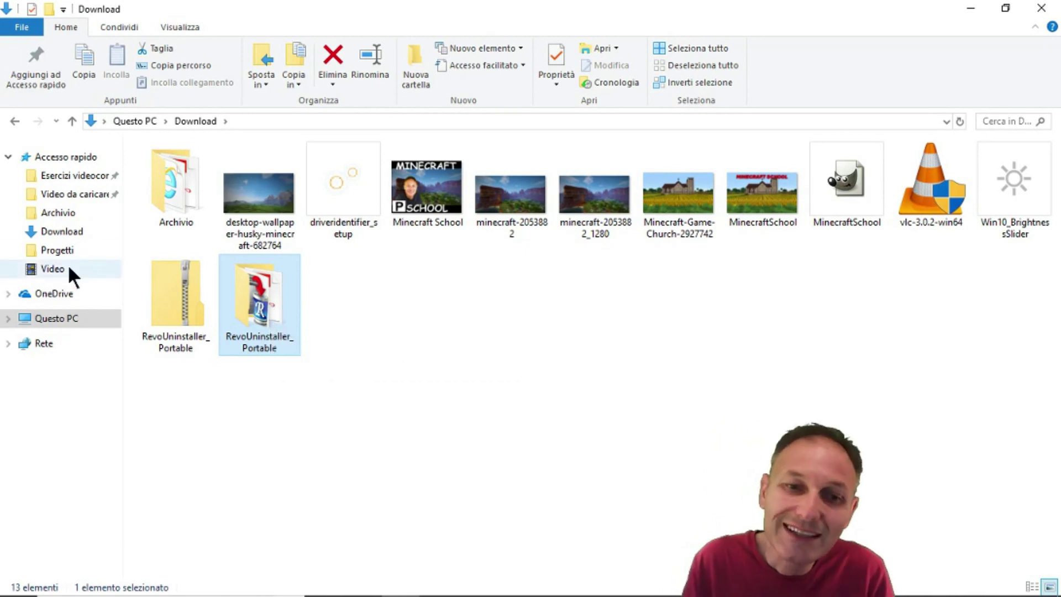
pyautogui.moveTo(164, 307)
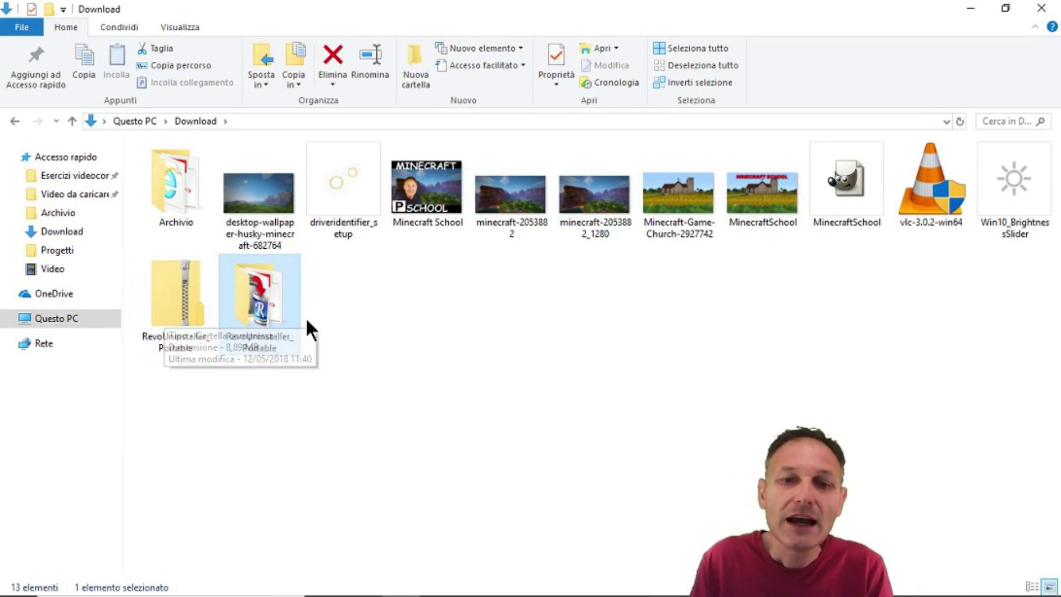
pyautogui.doubleClick(260, 298)
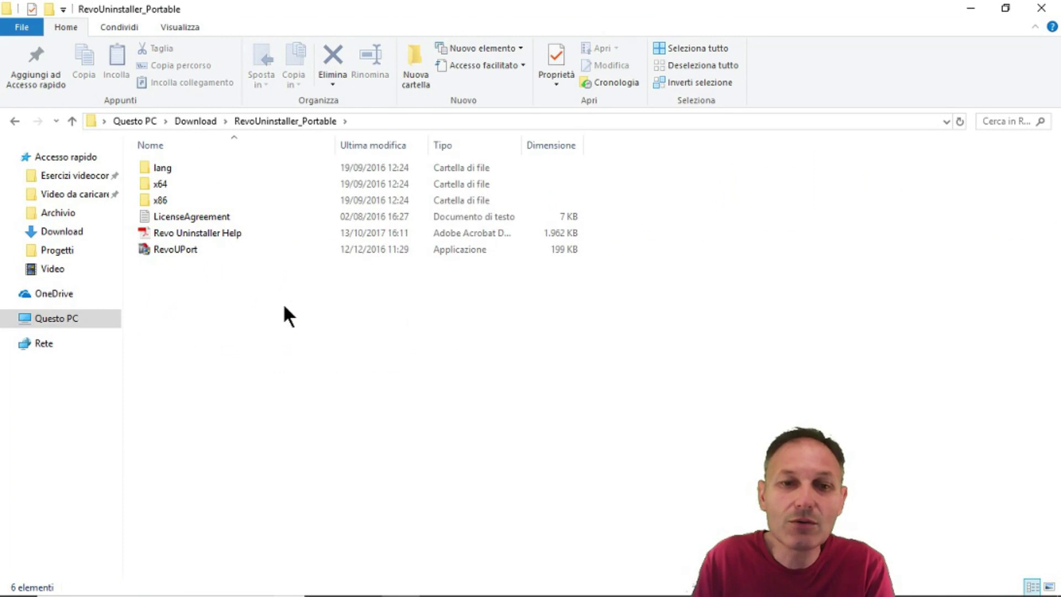
pyautogui.click(143, 248)
pyautogui.doubleClick(143, 247)
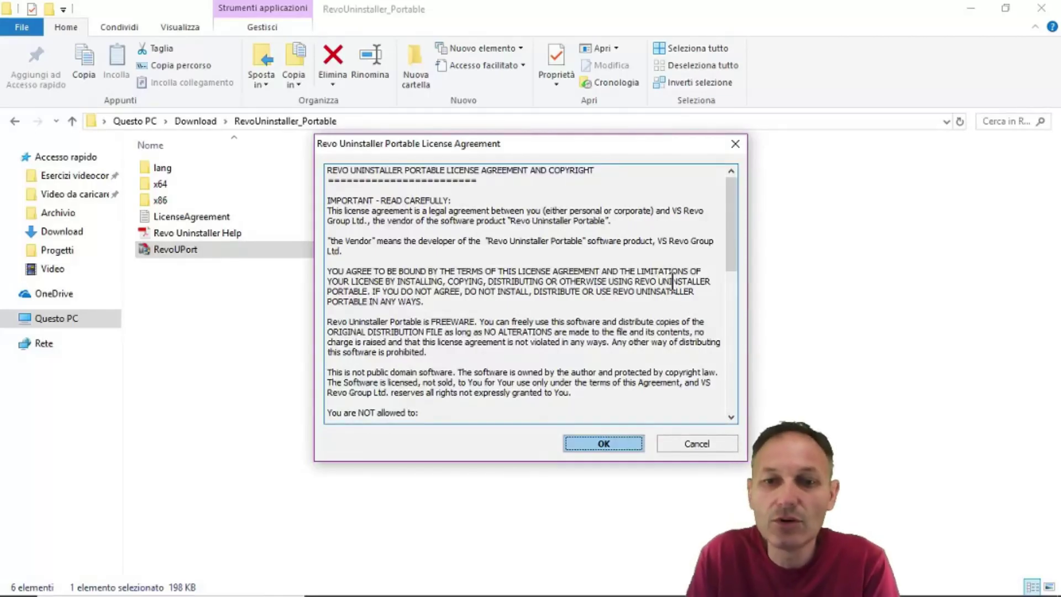
pyautogui.click(595, 449)
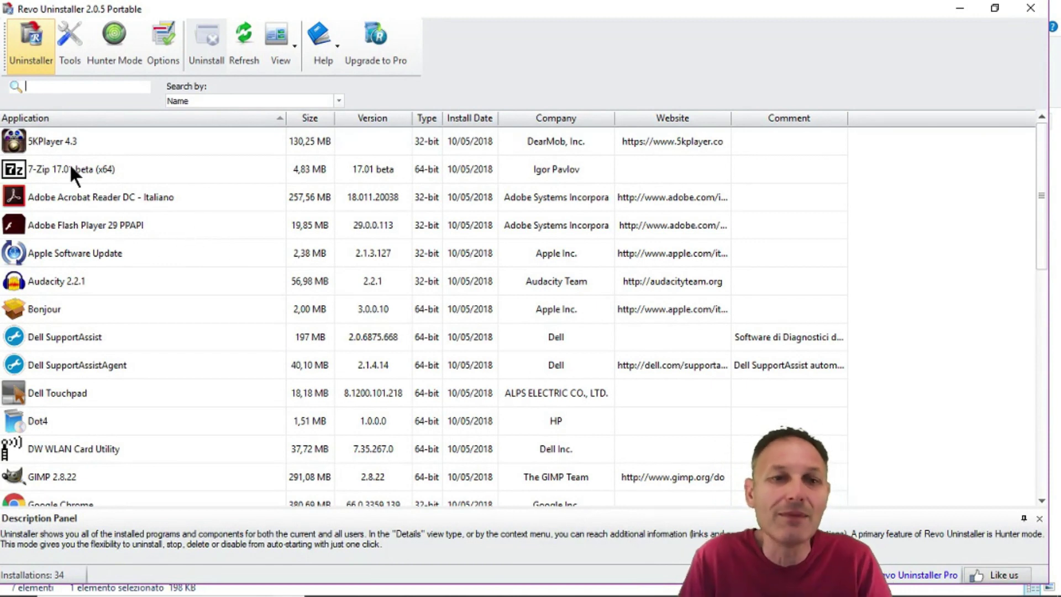
# Step: Find VLC media player in the list of installed applications and start uninstalling it
pyautogui.scroll(-5, 71, 169)
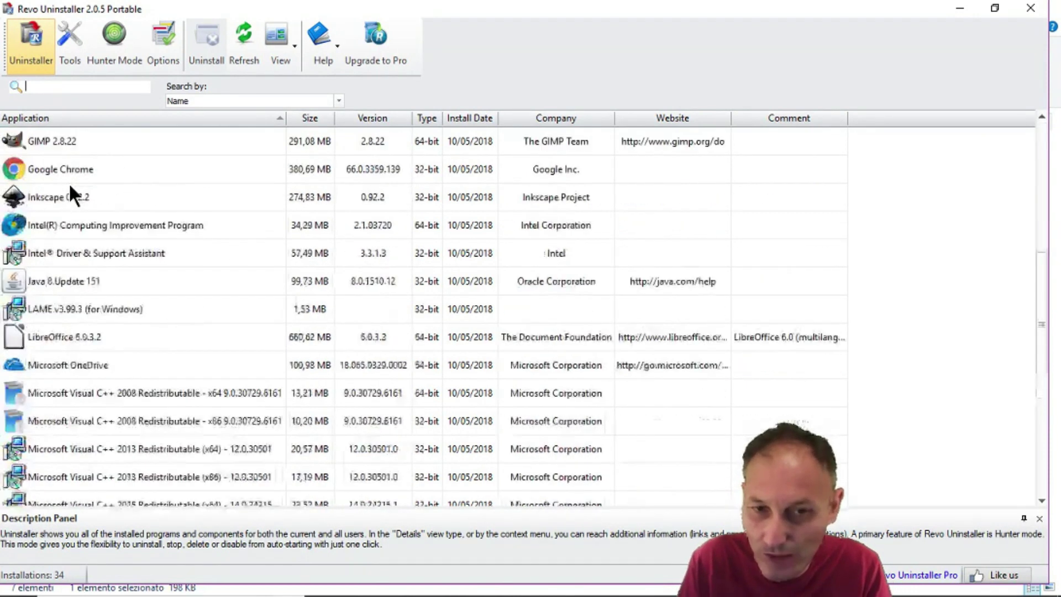
pyautogui.scroll(-2, 70, 189)
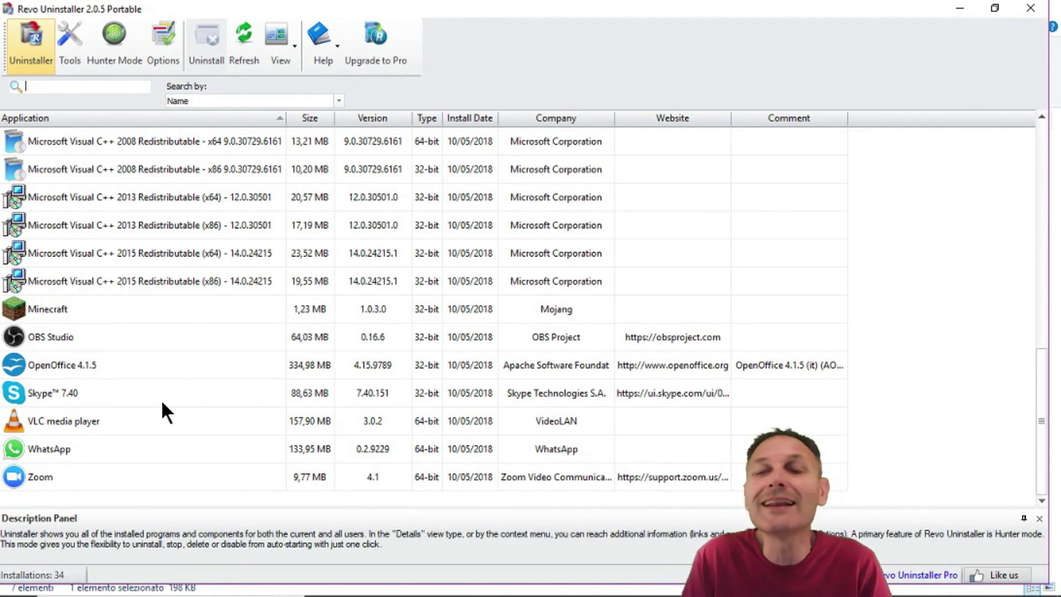
pyautogui.click(52, 424)
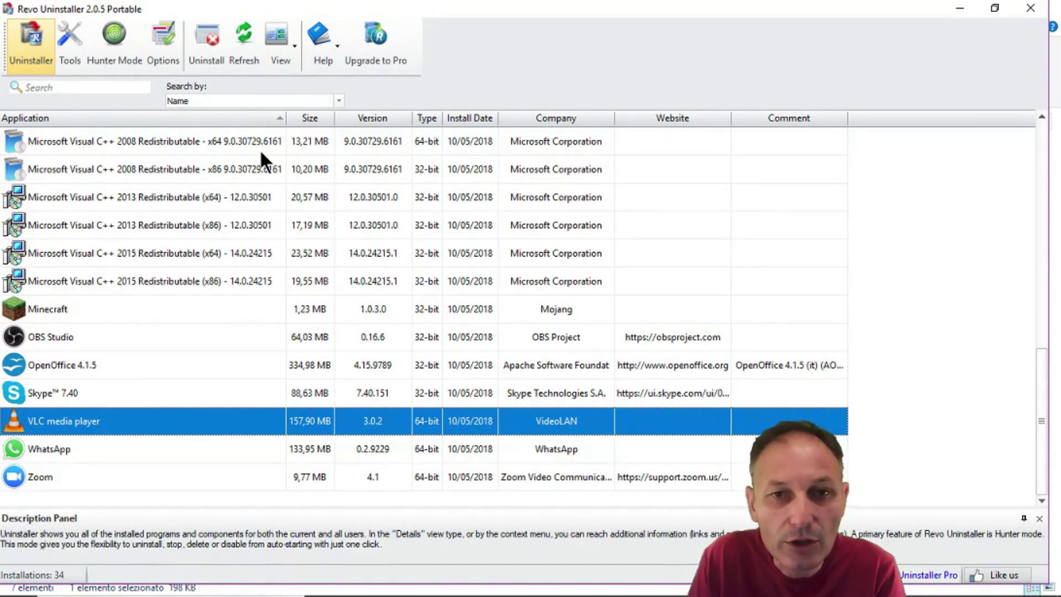
pyautogui.click(206, 34)
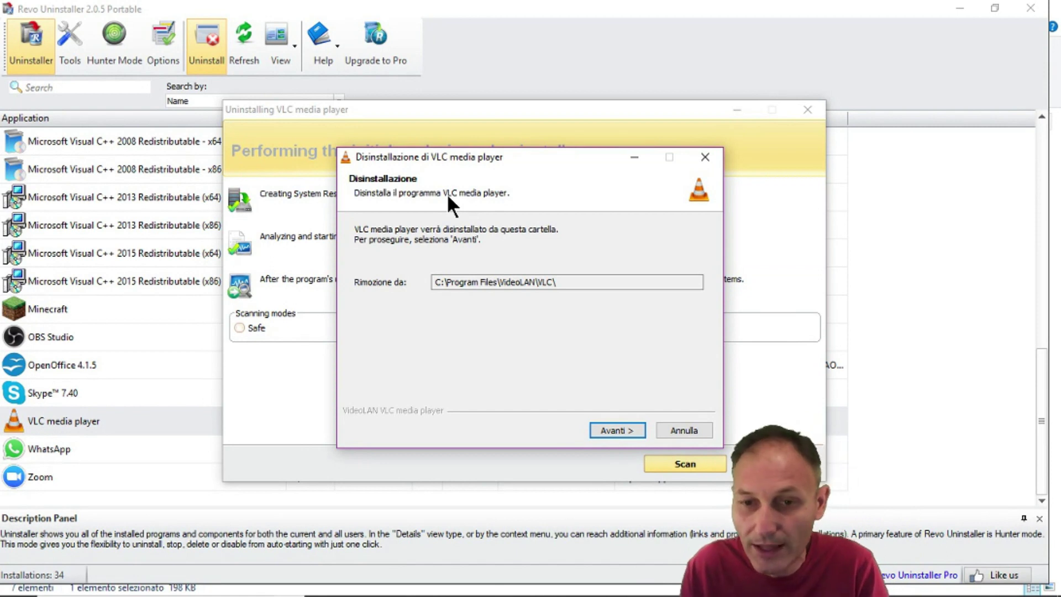
# Step: Run VLC's built-in uninstaller with the option to delete preferences and cache enabled, and close its wizard after completion
pyautogui.click(612, 429)
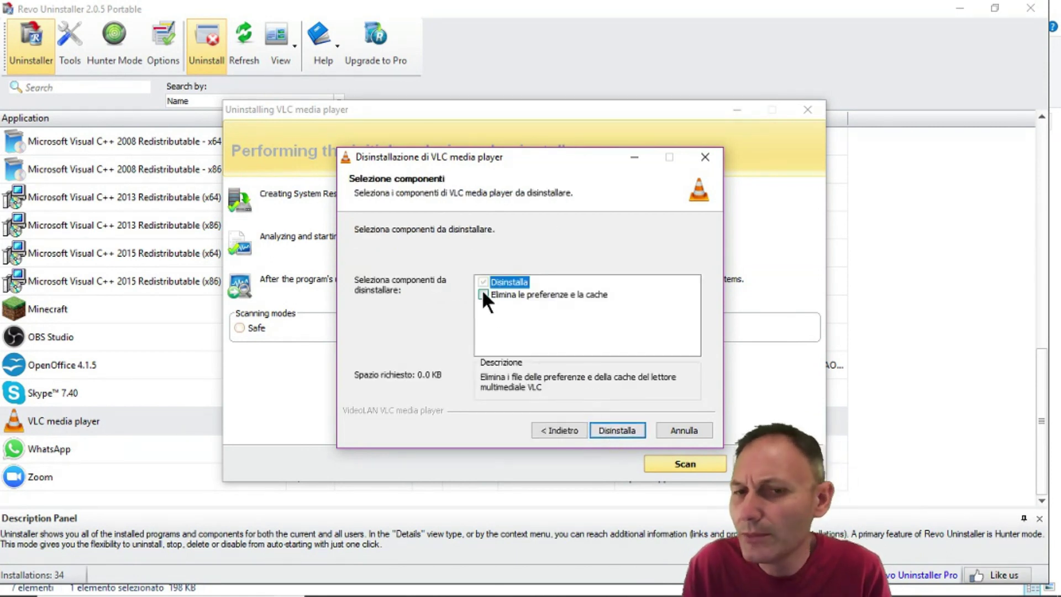
pyautogui.click(484, 294)
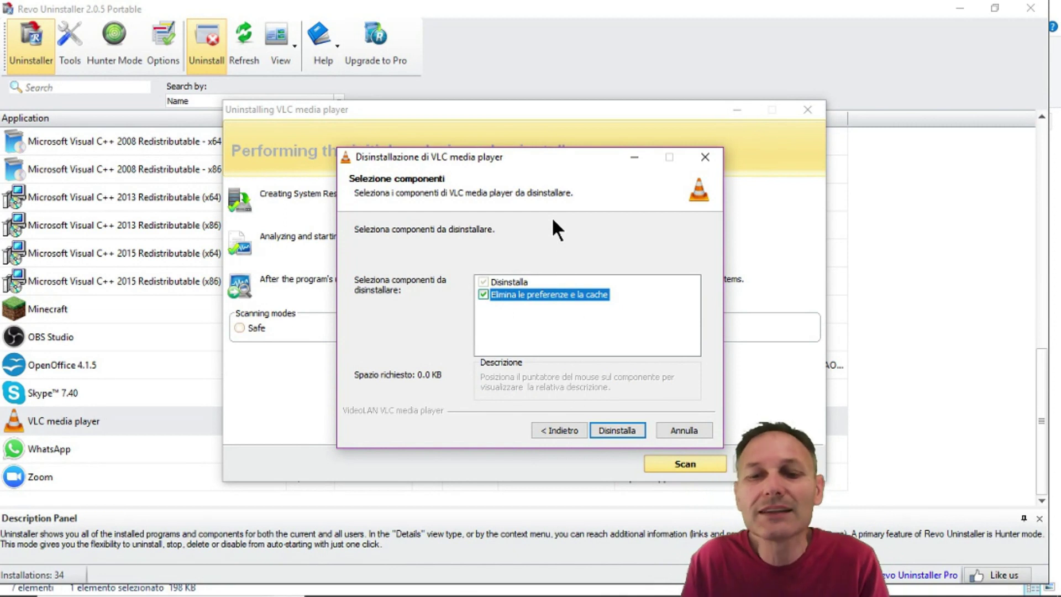
pyautogui.moveTo(538, 162); pyautogui.dragTo(402, 135)
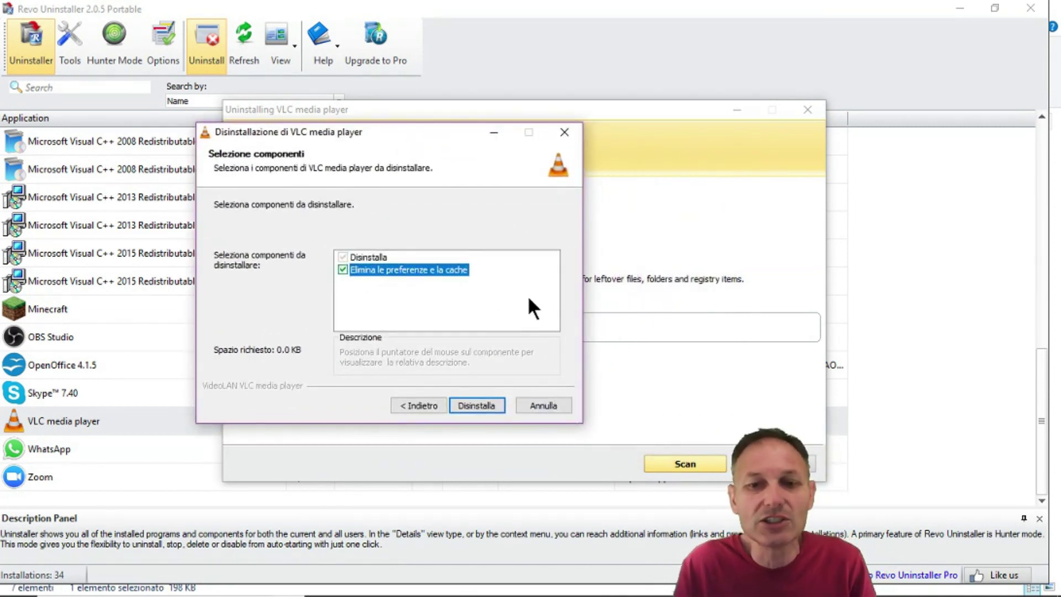
pyautogui.click(478, 400)
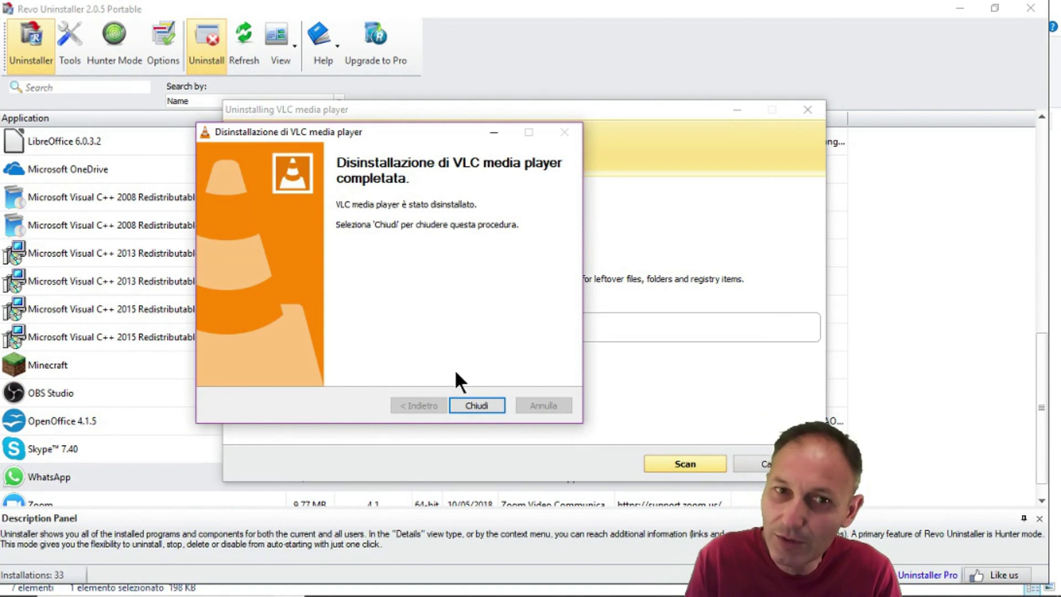
pyautogui.click(466, 403)
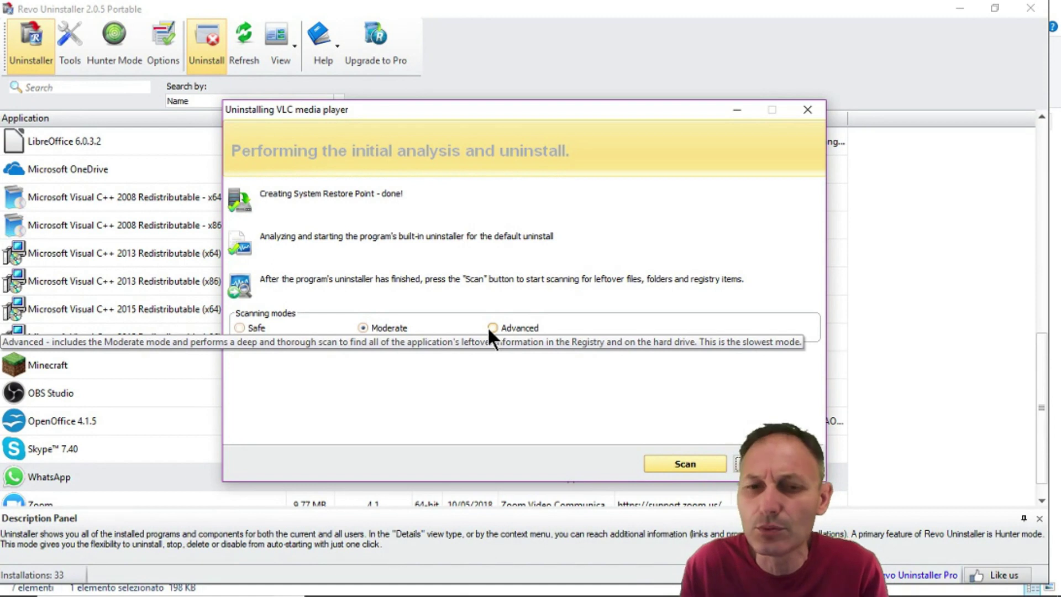
# Step: Scan for VLC leftovers in Moderate mode and review the leftover Registry items
pyautogui.click(668, 467)
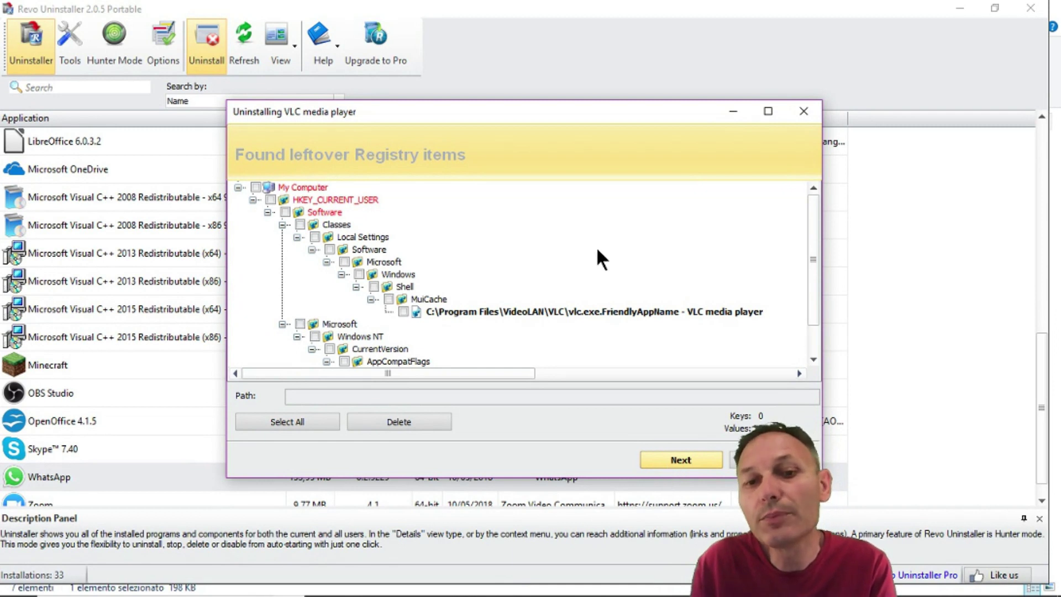
pyautogui.scroll(-2, 602, 251)
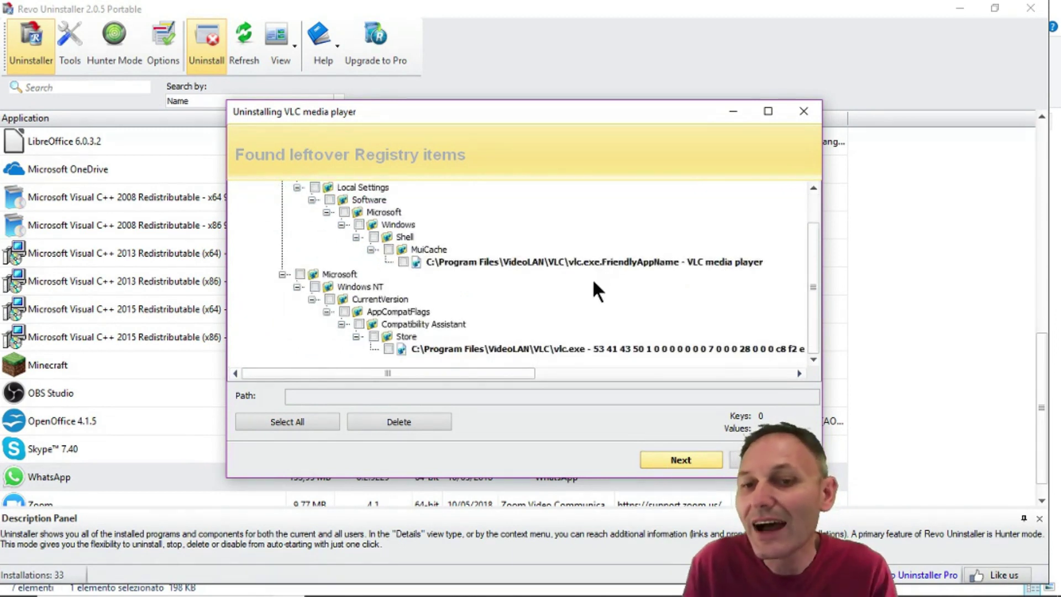
pyautogui.scroll(2, 590, 291)
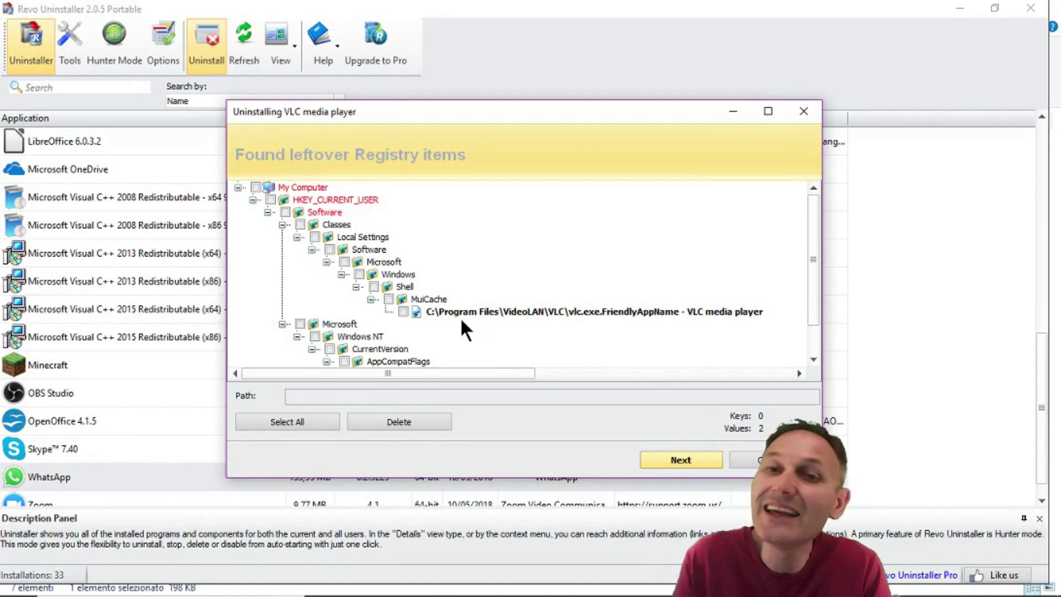
# Step: Select all of VLC's leftover Registry items and delete them, confirming the deletion
pyautogui.click(276, 420)
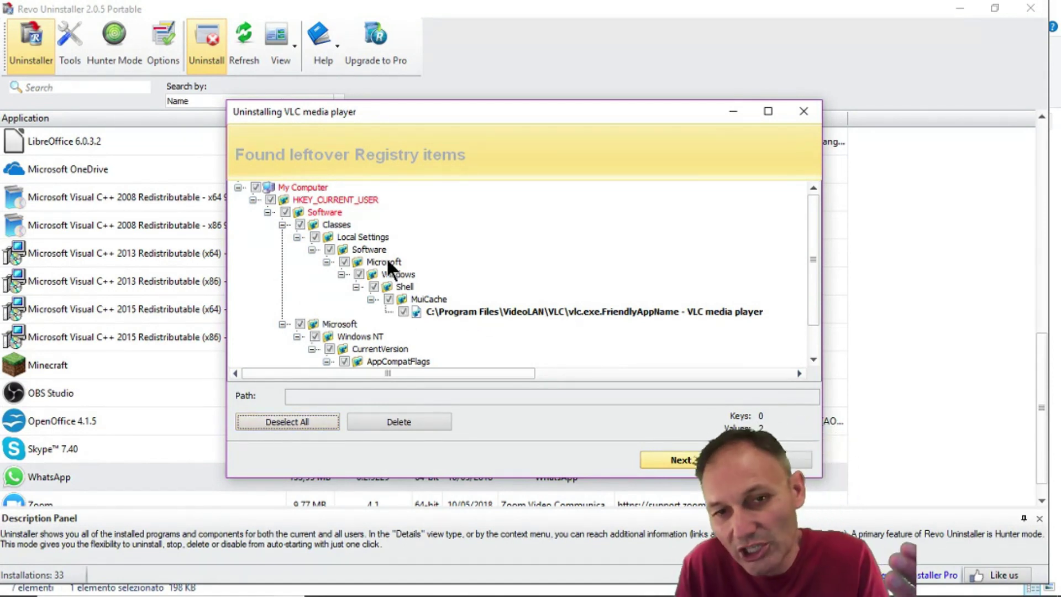
pyautogui.scroll(-2, 439, 287)
pyautogui.scroll(2, 437, 286)
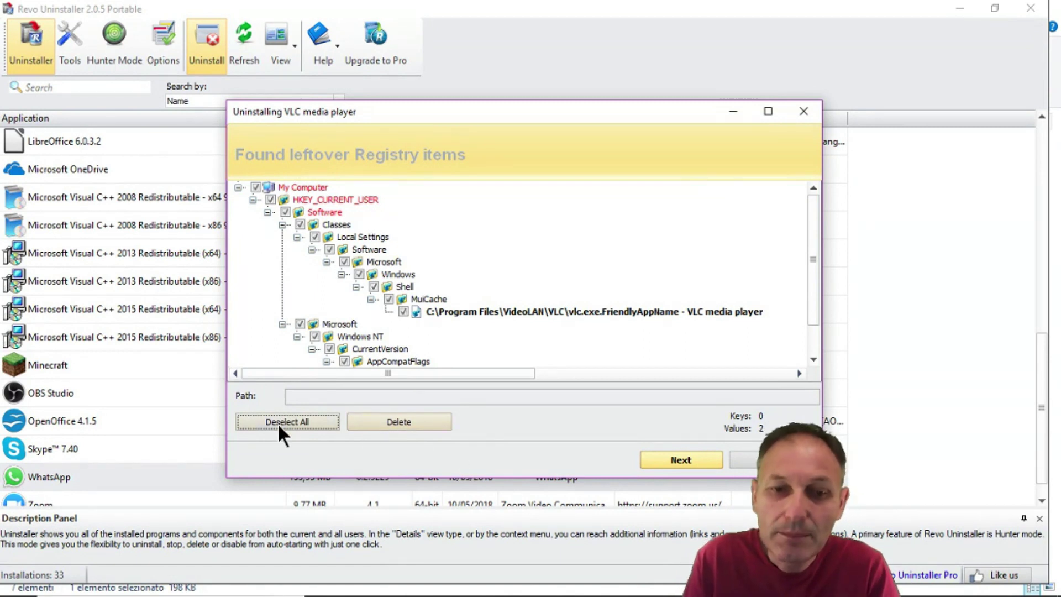
pyautogui.click(383, 419)
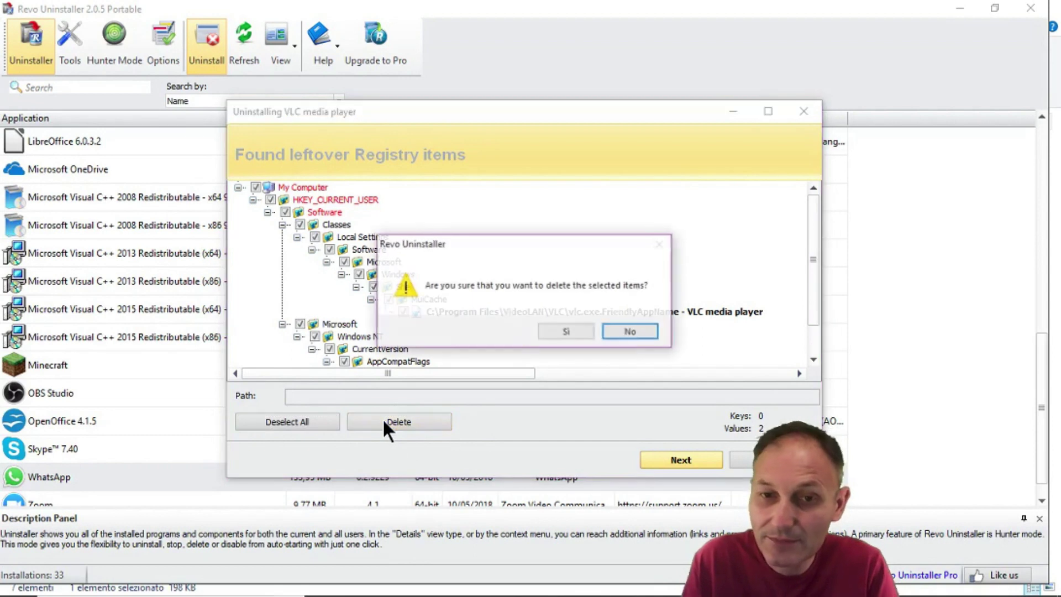
pyautogui.click(562, 330)
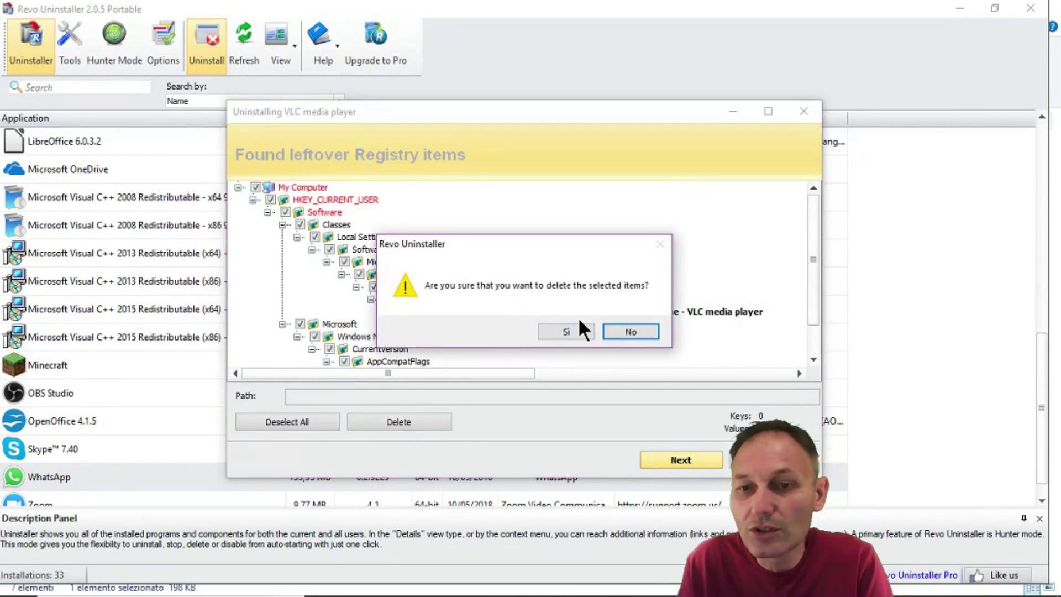
pyautogui.click(572, 330)
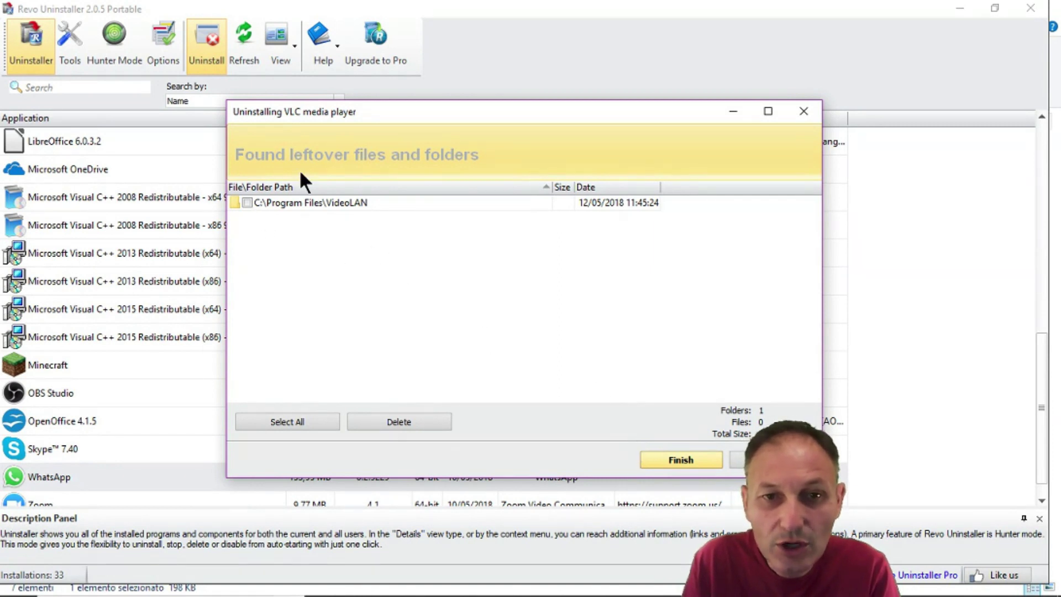
# Step: Select the leftover folder C:\Program Files\VideoLAN and delete it, confirming the deletion
pyautogui.click(293, 423)
pyautogui.click(392, 422)
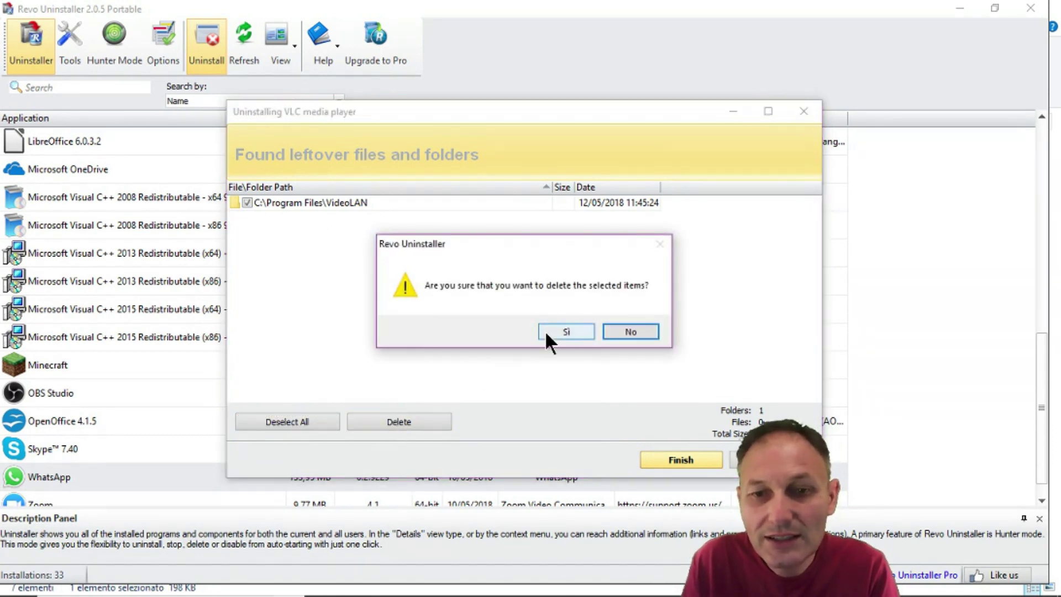
pyautogui.click(559, 323)
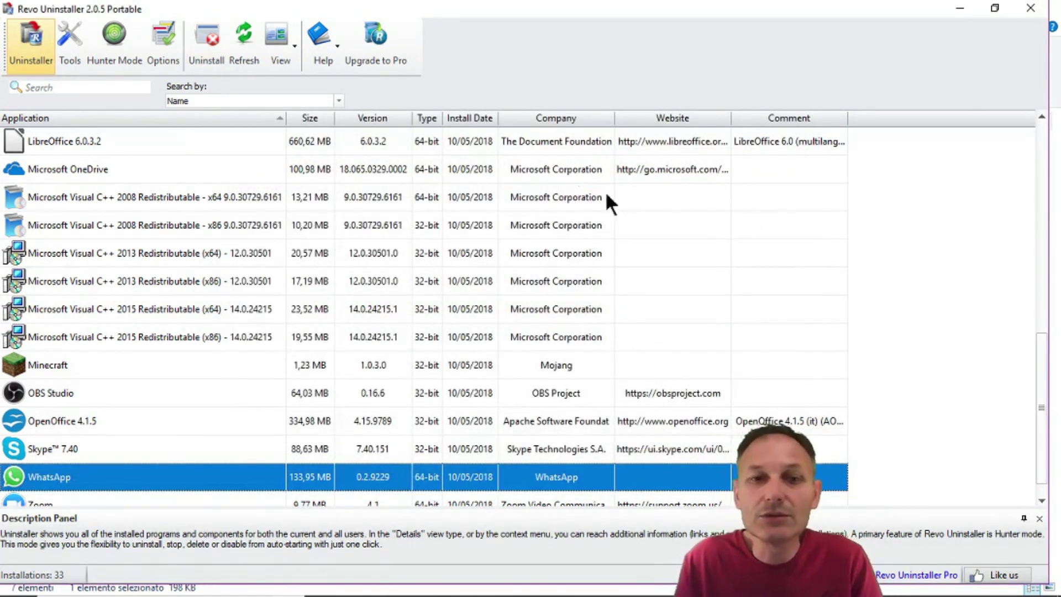
# Step: Close Revo Uninstaller and the File Explorer window showing the RevoUninstaller_Portable folder
pyautogui.click(1024, 8)
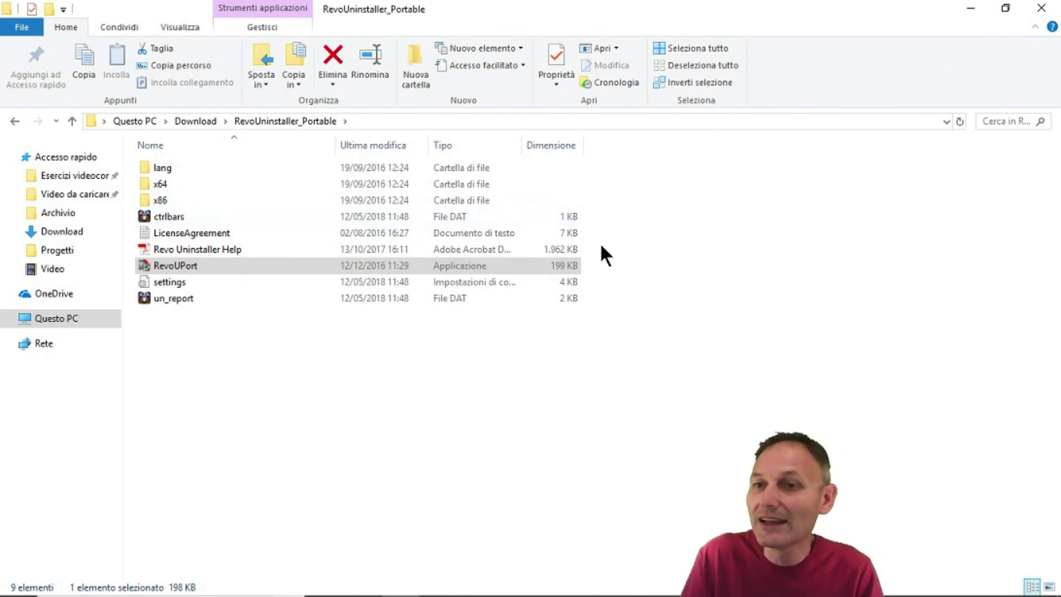
pyautogui.click(1039, 8)
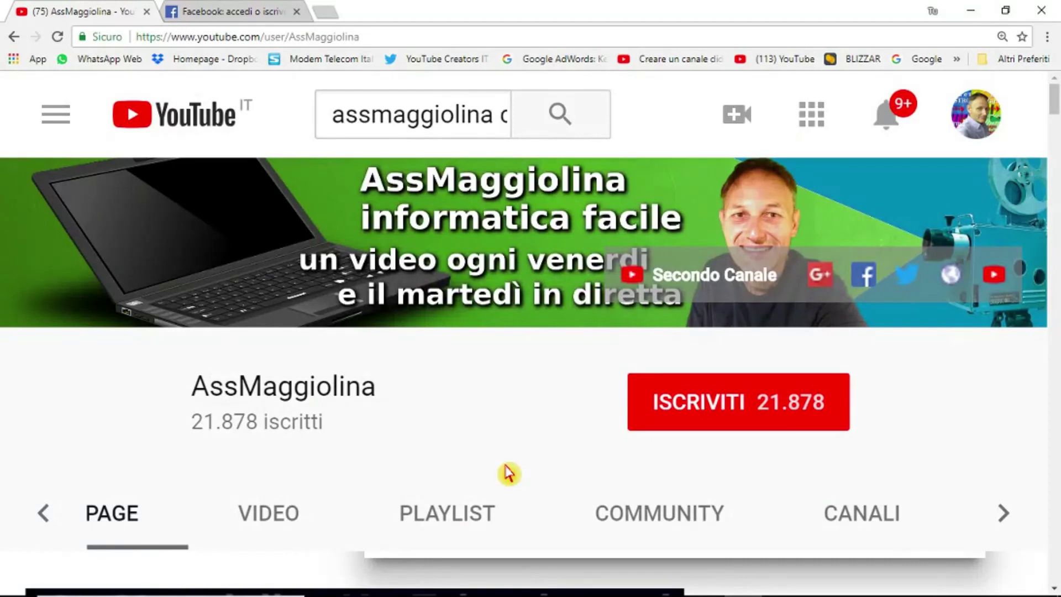
# Step: On the AssMaggiolina YouTube channel page in Google Chrome, subscribe to the channel and turn on notifications for new videos
pyautogui.click(673, 415)
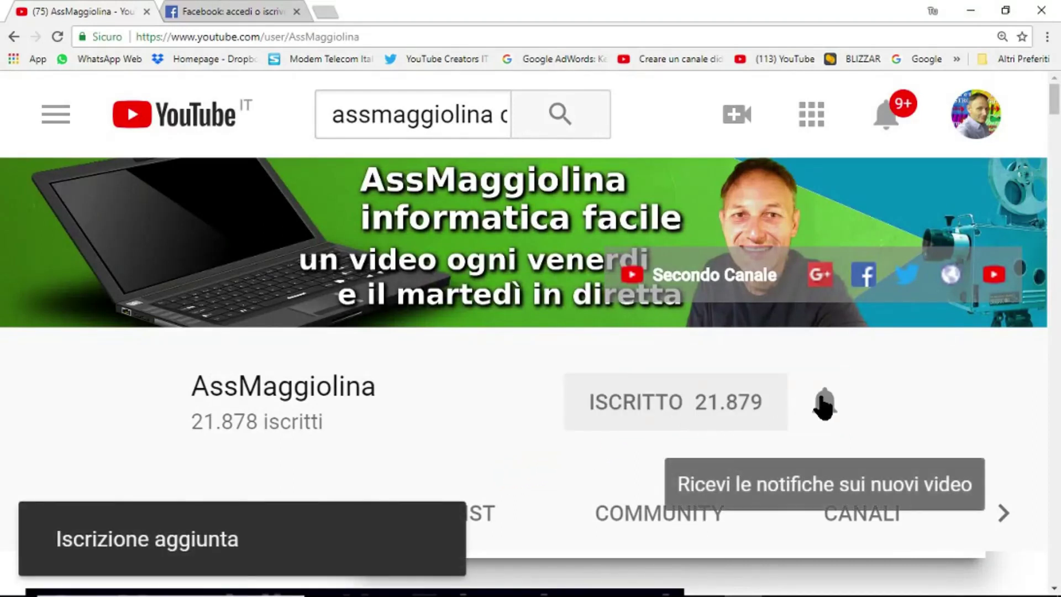
pyautogui.click(825, 403)
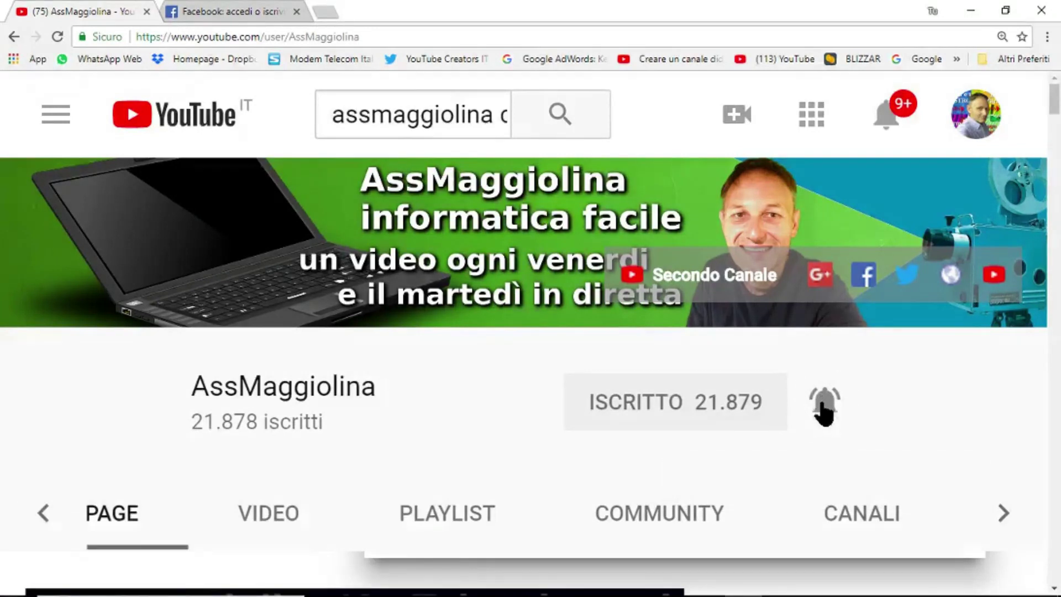